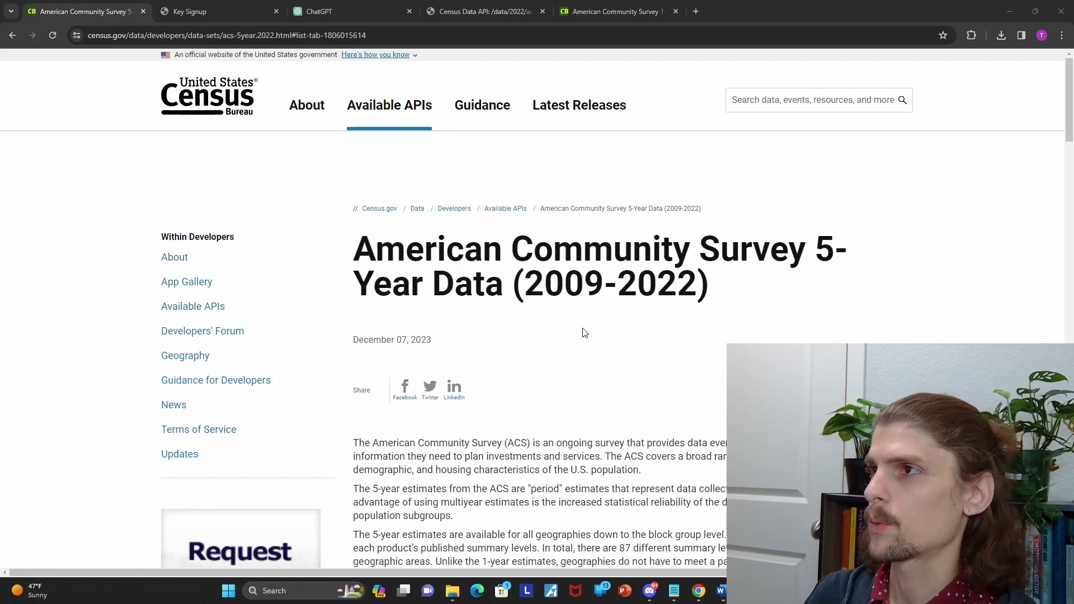
Go back to the Census ACS 5-Year page in Chrome, scroll to its top, and open the API key signup tab.
{"action": "scroll", "coordinate": [584, 333], "scroll_direction": "down", "scroll_amount": 1}
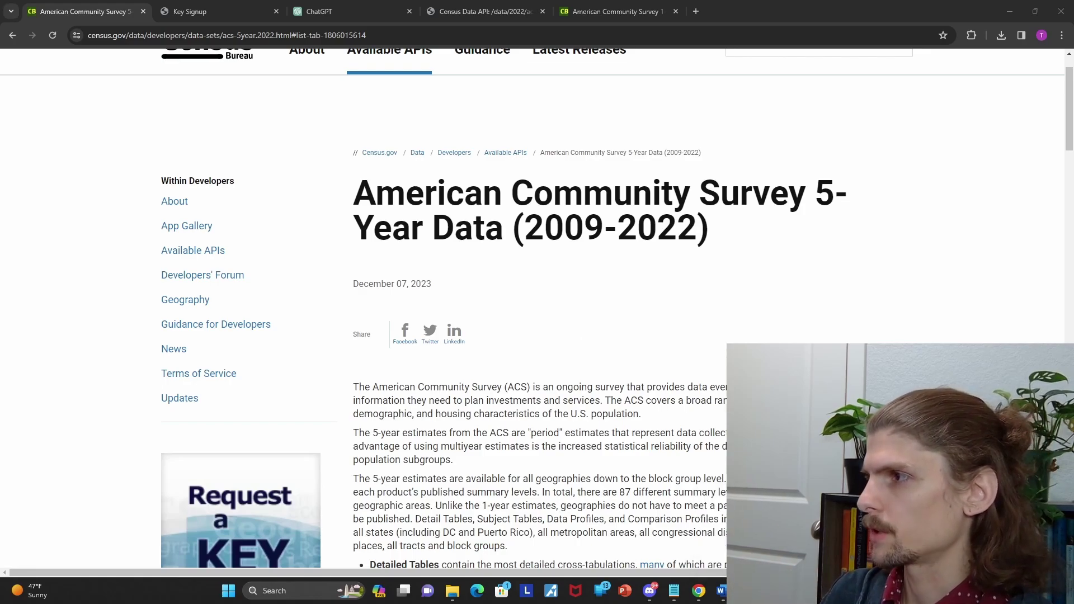
{"action": "key", "text": "alt+Tab"}
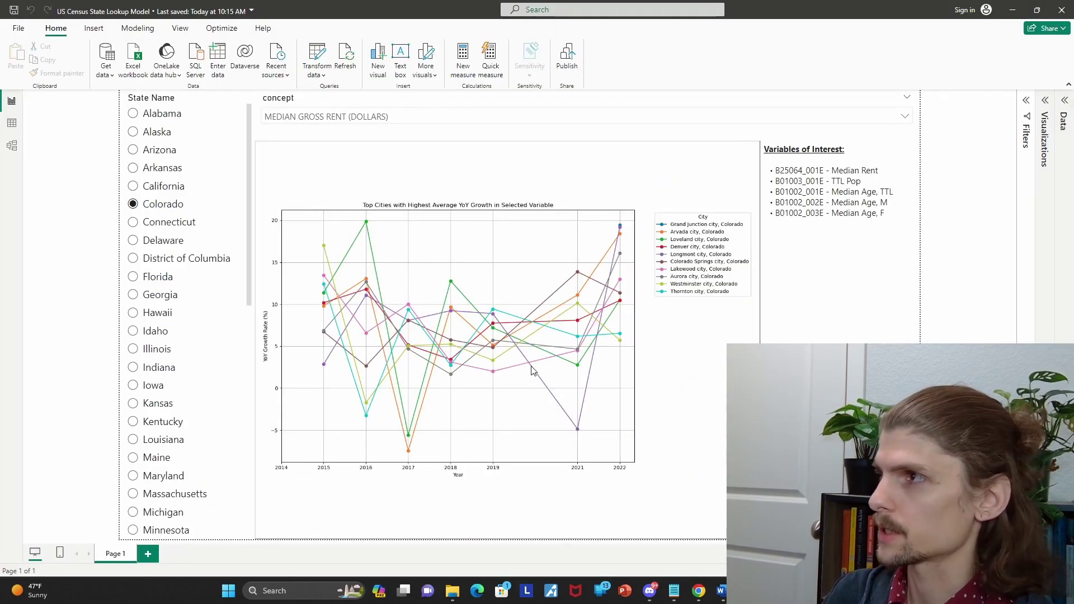
{"action": "left_click", "coordinate": [1012, 11]}
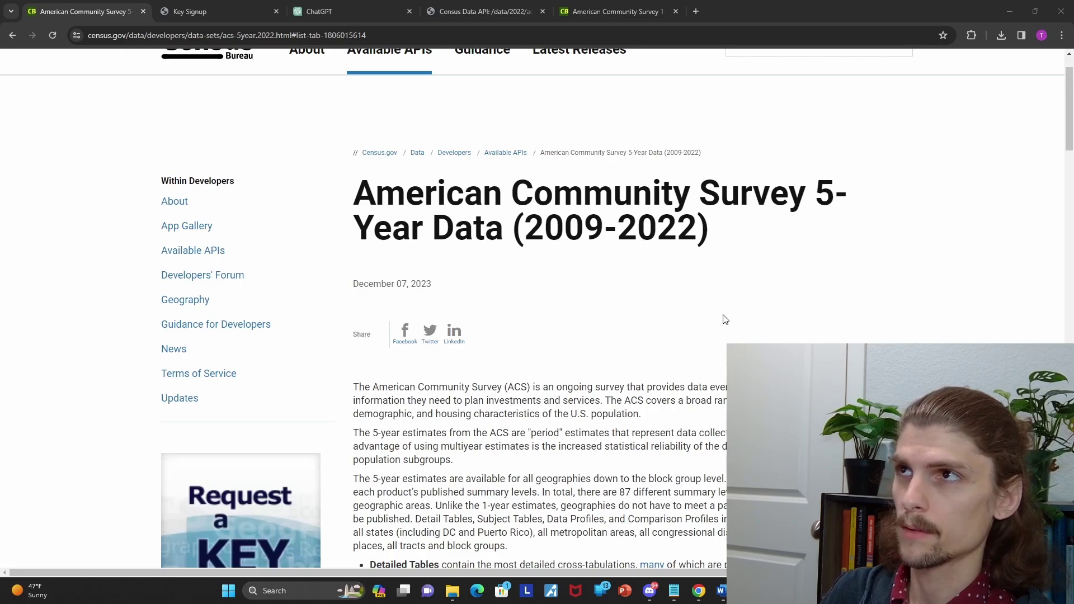
{"action": "scroll", "coordinate": [727, 317], "scroll_direction": "up", "scroll_amount": 1}
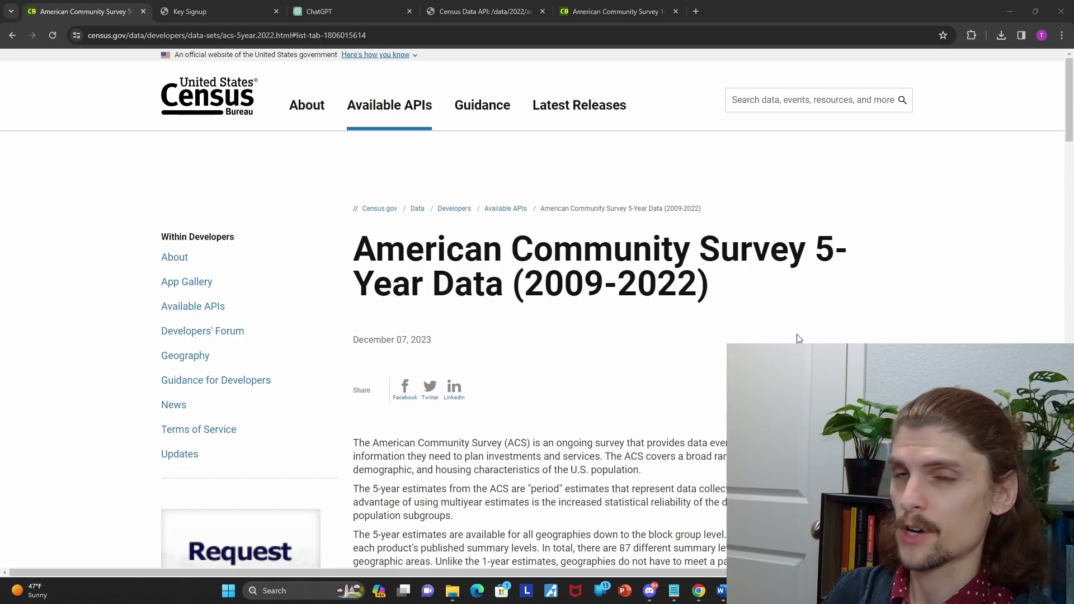
{"action": "left_click", "coordinate": [225, 9]}
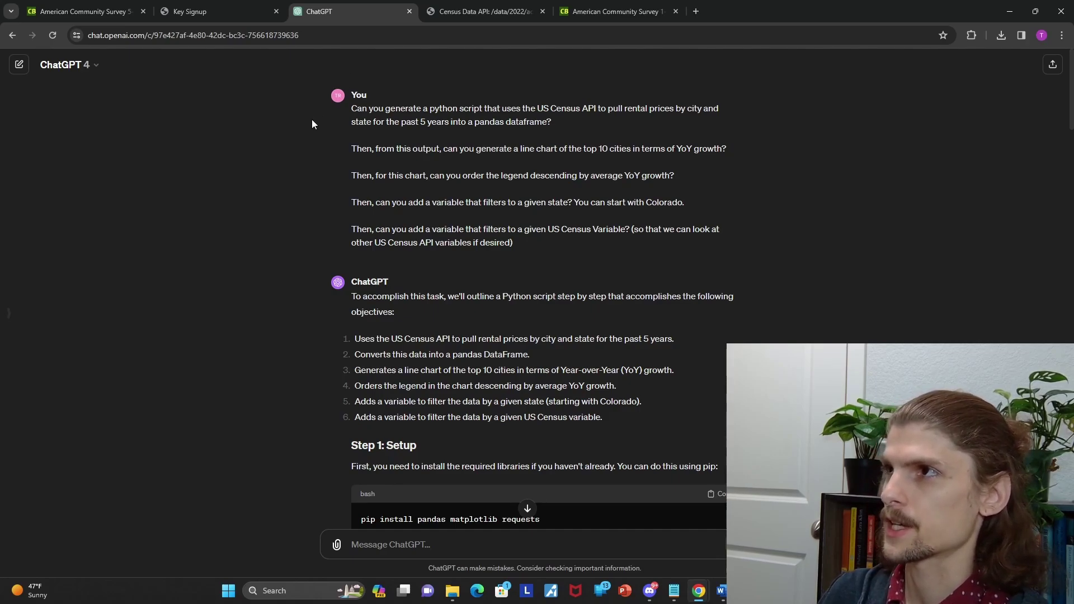
Zoom the ChatGPT page in Chrome to 150% so the request and reply read easily.
{"action": "key", "text": "ctrl+plus"}
{"action": "key", "text": "ctrl+plus"}
{"action": "key", "text": "ctrl+plus"}
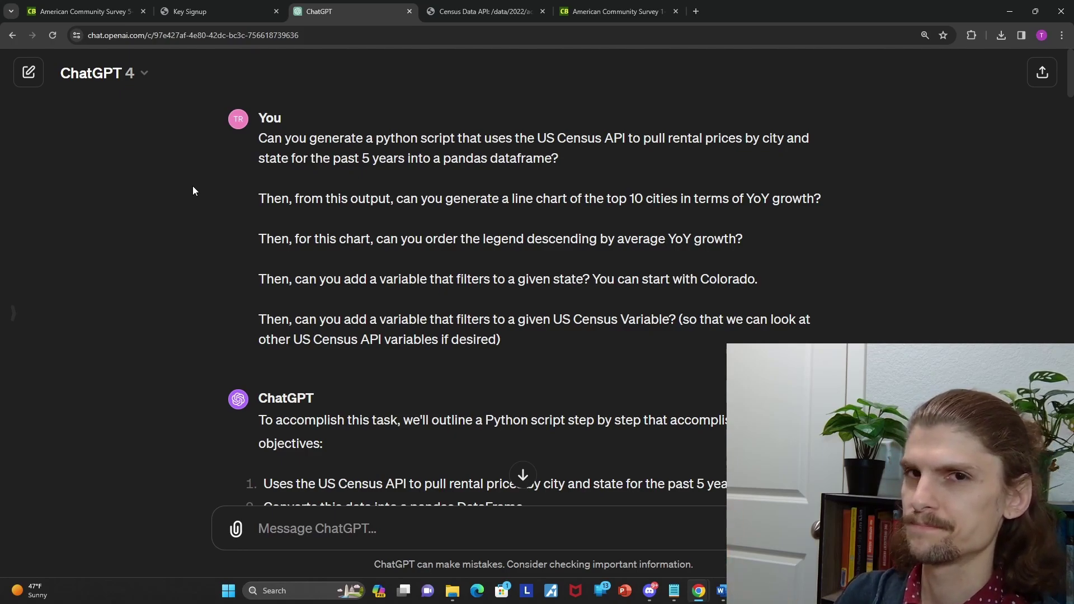
Scroll through ChatGPT's reply down to the consolidated Python code block.
{"action": "scroll", "coordinate": [384, 245], "scroll_direction": "down", "scroll_amount": 10}
{"action": "scroll", "coordinate": [384, 245], "scroll_direction": "up", "scroll_amount": 4}
{"action": "scroll", "coordinate": [384, 239], "scroll_direction": "down", "scroll_amount": 5}
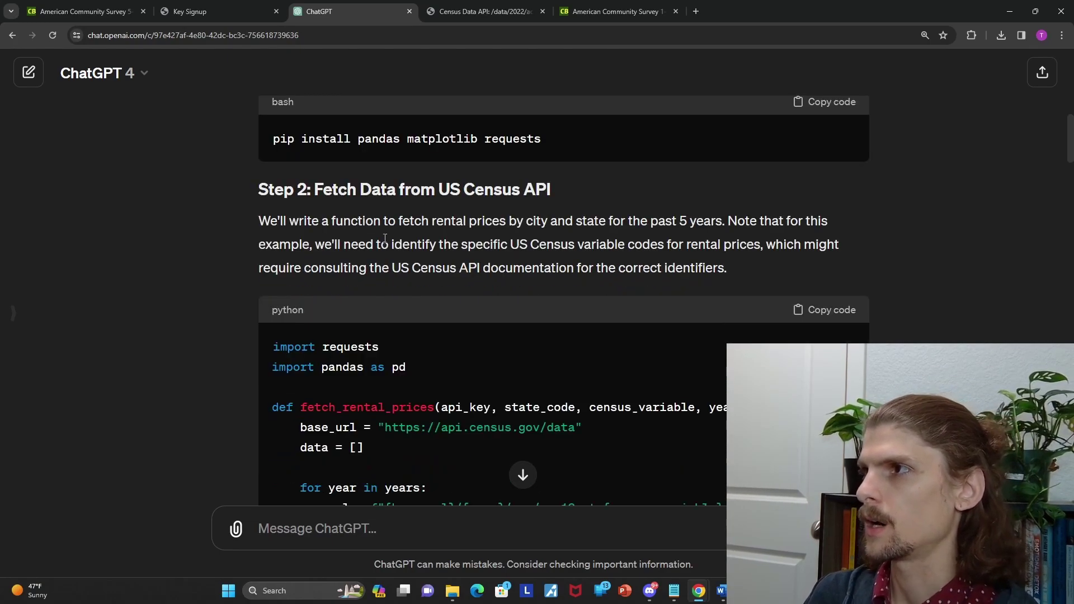
{"action": "scroll", "coordinate": [386, 239], "scroll_direction": "down", "scroll_amount": 9}
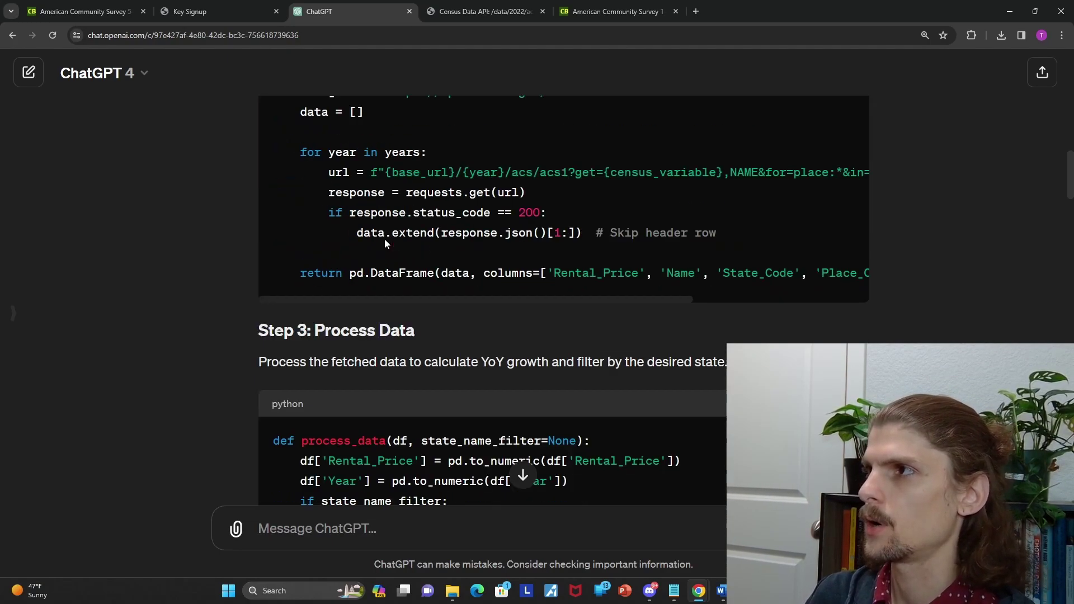
{"action": "scroll", "coordinate": [384, 246], "scroll_direction": "down", "scroll_amount": 1}
{"action": "scroll", "coordinate": [356, 302], "scroll_direction": "down", "scroll_amount": 14}
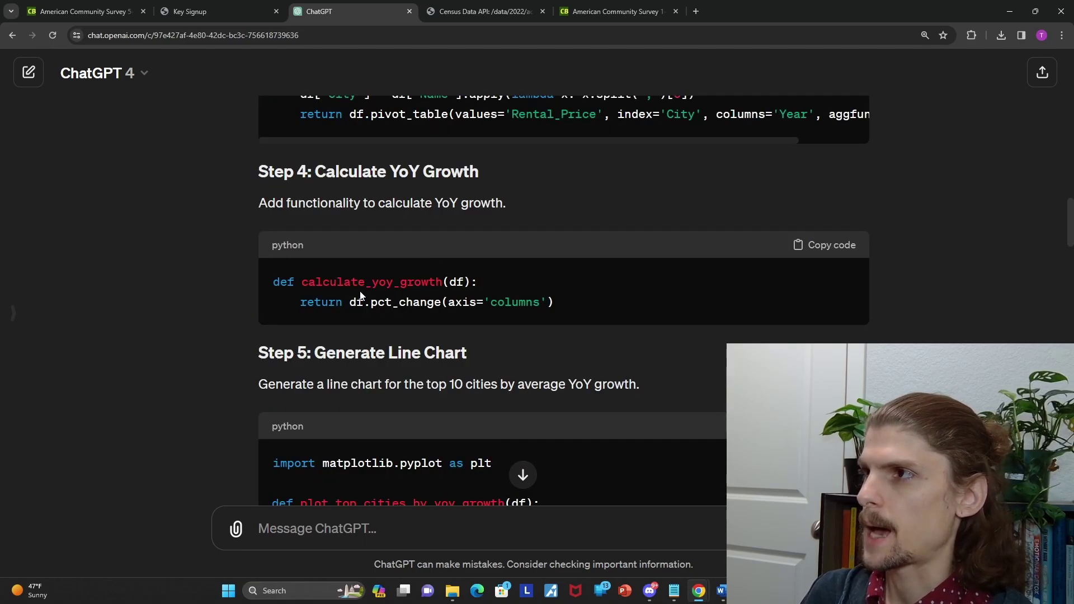
{"action": "scroll", "coordinate": [355, 302], "scroll_direction": "down", "scroll_amount": 17}
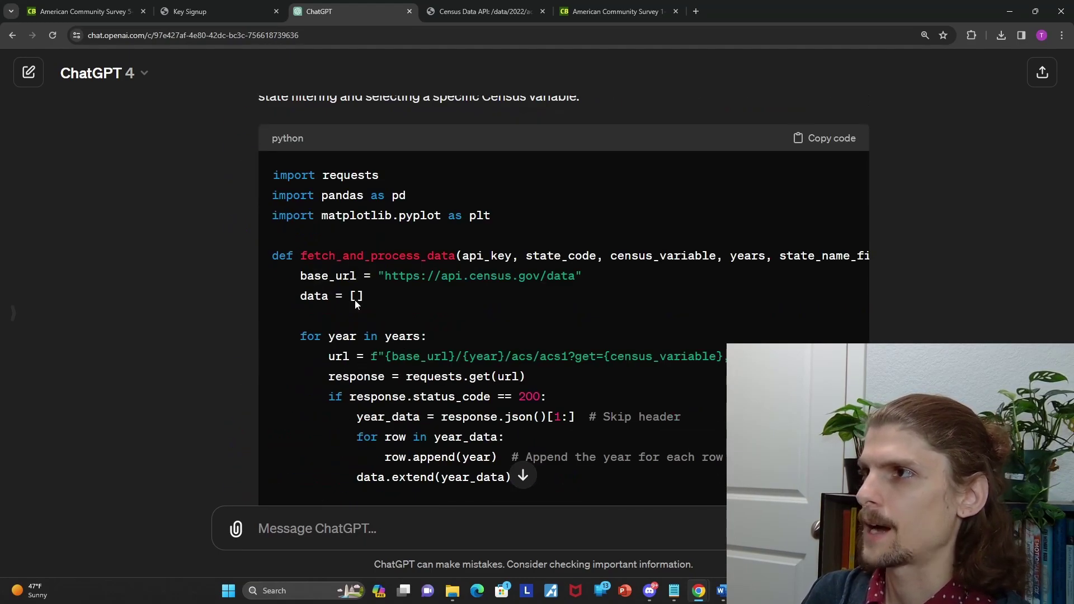
Zoom the page out two steps and scroll through the rest of the code.
{"action": "key", "text": "ctrl+minus"}
{"action": "key", "text": "ctrl+minus"}
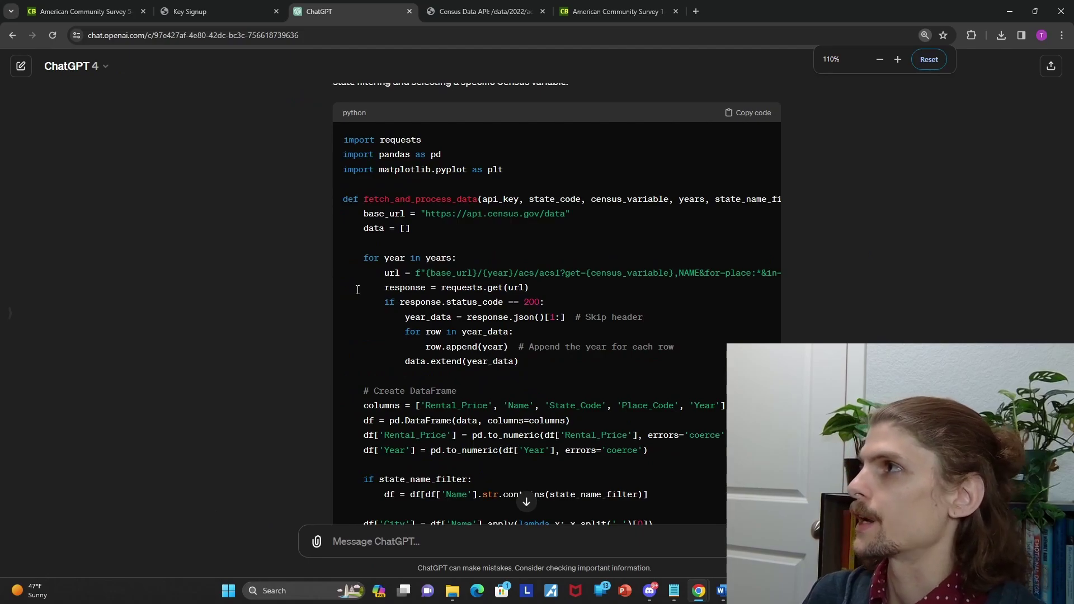
{"action": "key", "text": "ctrl+minus"}
{"action": "scroll", "coordinate": [360, 292], "scroll_direction": "down", "scroll_amount": 8}
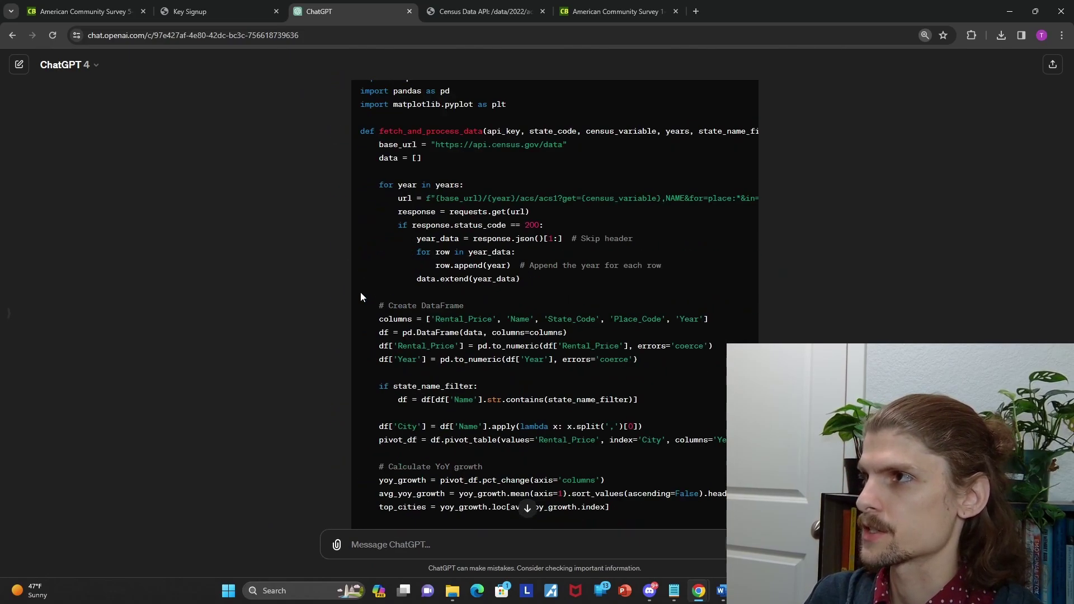
{"action": "scroll", "coordinate": [361, 292], "scroll_direction": "down", "scroll_amount": 4}
{"action": "scroll", "coordinate": [358, 290], "scroll_direction": "up", "scroll_amount": 14}
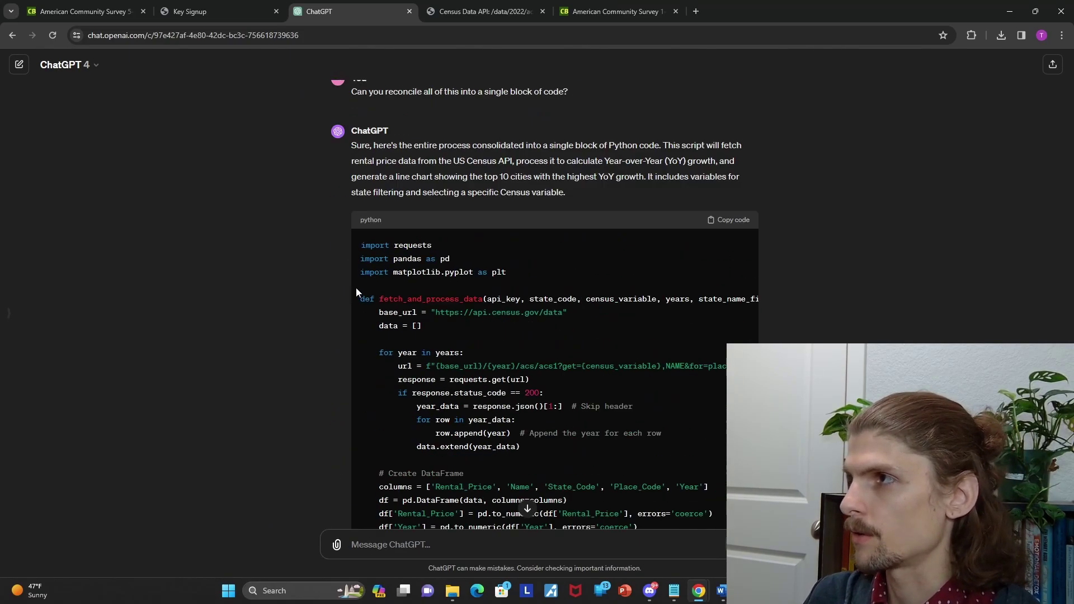
{"action": "scroll", "coordinate": [356, 287], "scroll_direction": "down", "scroll_amount": 4}
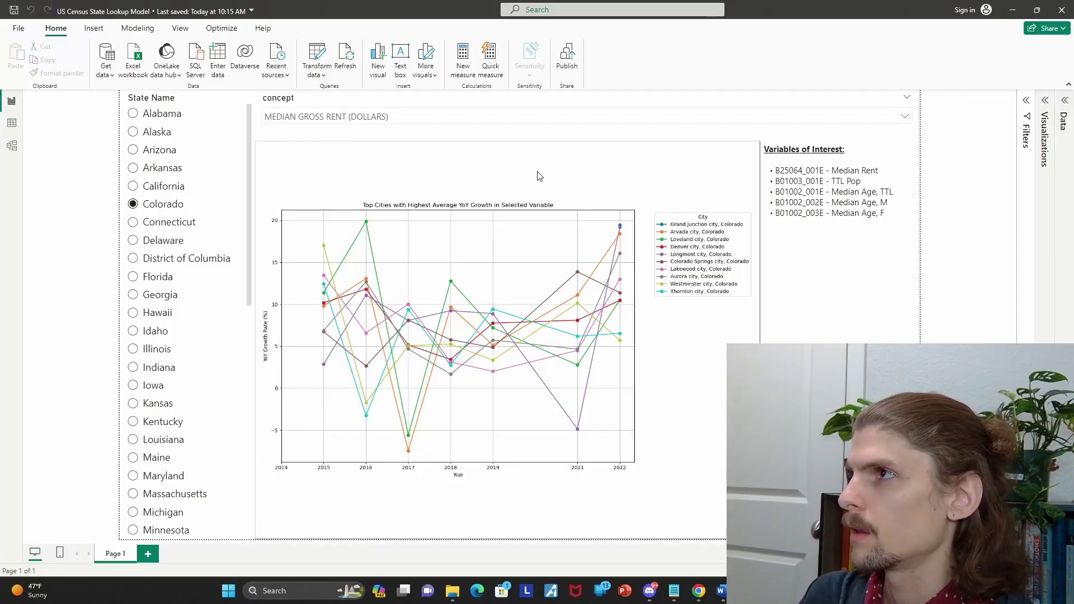
Open the chart's Python script and highlight the three imports and the read_csv line 13.
{"action": "left_click", "coordinate": [539, 176]}
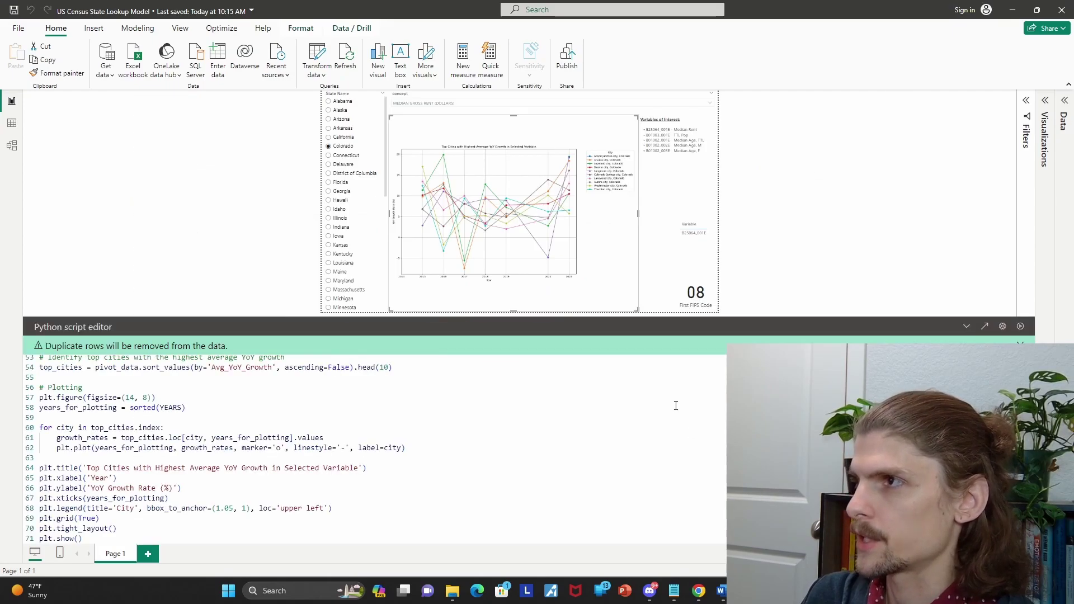
{"action": "scroll", "coordinate": [196, 419], "scroll_direction": "up", "scroll_amount": 16}
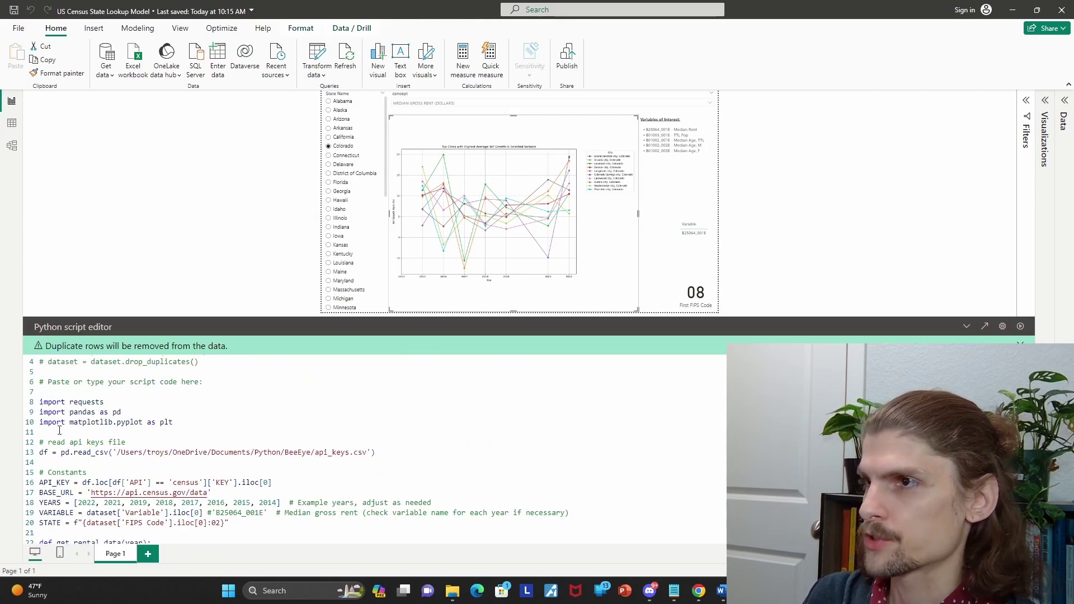
{"action": "left_click_drag", "start_coordinate": [195, 419], "coordinate": [40, 401]}
{"action": "left_click", "coordinate": [64, 412]}
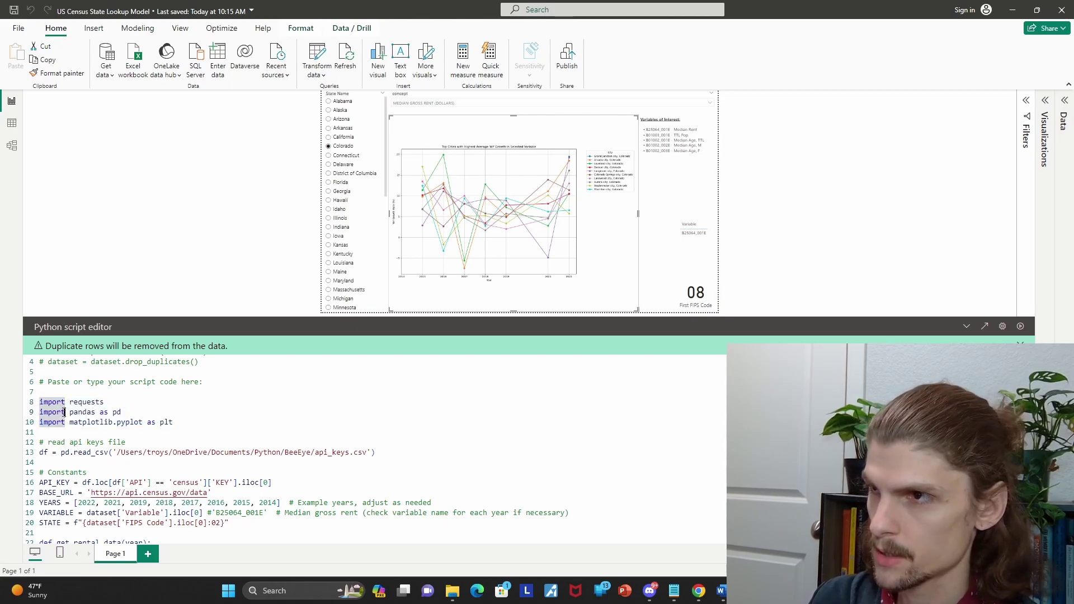
{"action": "left_click", "coordinate": [391, 457]}
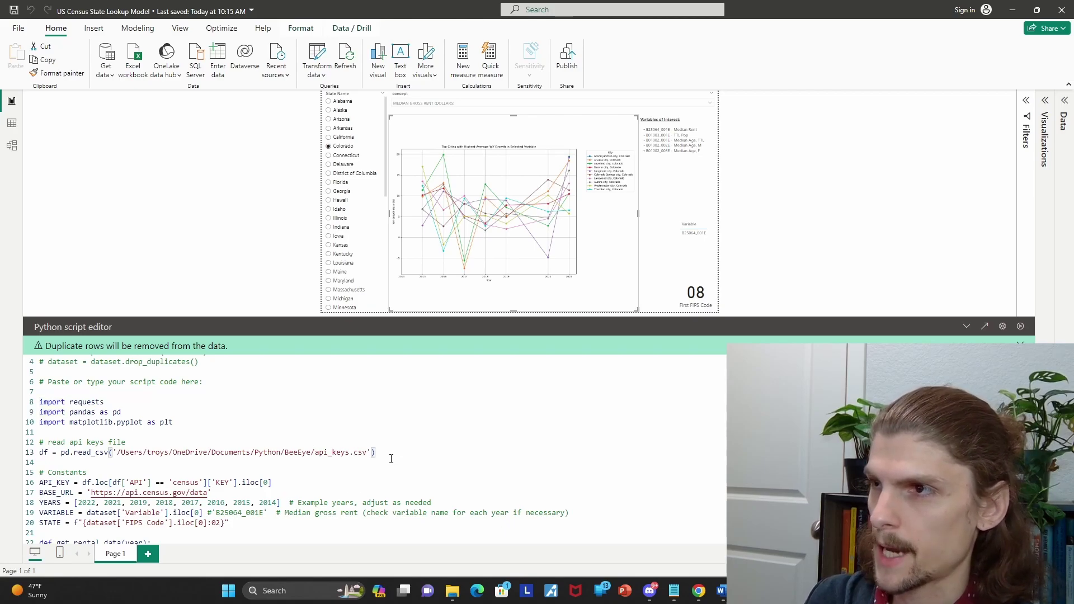
{"action": "left_click_drag", "start_coordinate": [392, 457], "coordinate": [71, 456]}
{"action": "left_click", "coordinate": [71, 456]}
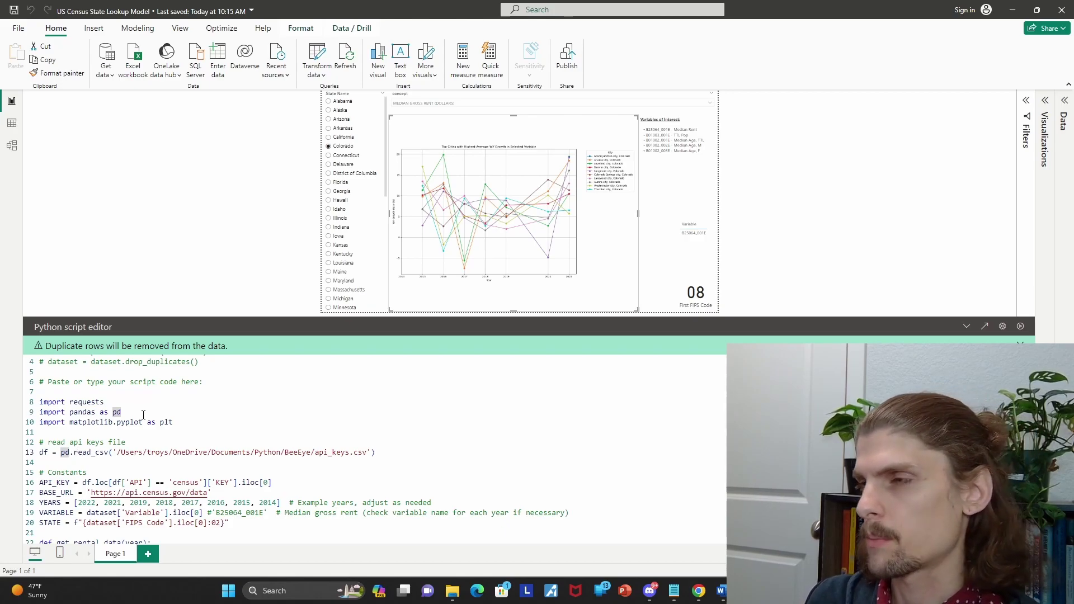
Highlight the Constants section's API_KEY line and the Census base URL on line 17.
{"action": "left_click", "coordinate": [255, 471]}
{"action": "scroll", "coordinate": [188, 475], "scroll_direction": "down", "scroll_amount": 1}
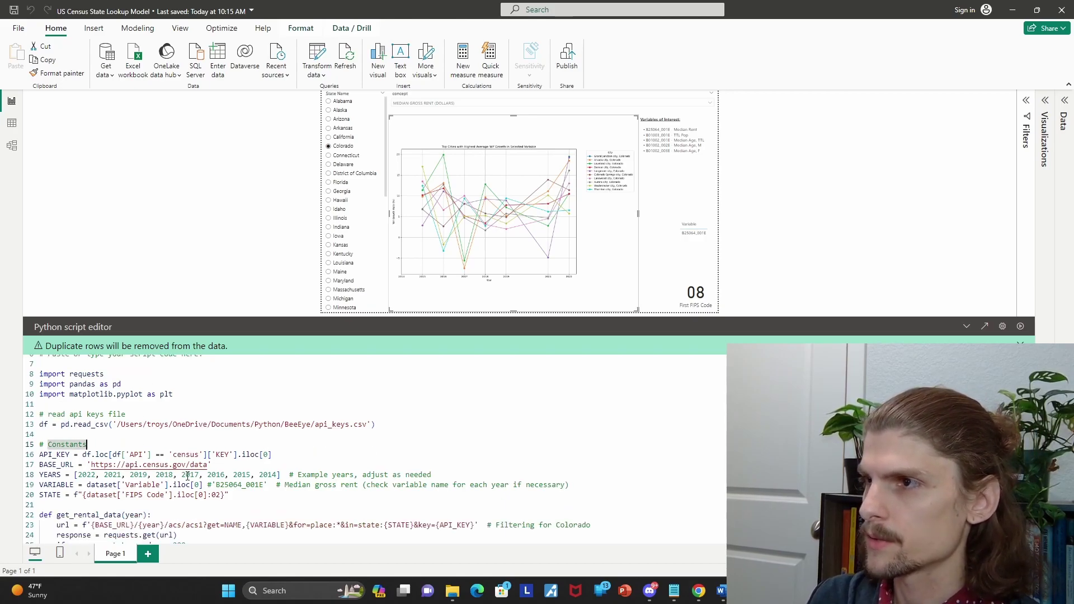
{"action": "left_click_drag", "start_coordinate": [268, 456], "coordinate": [39, 455]}
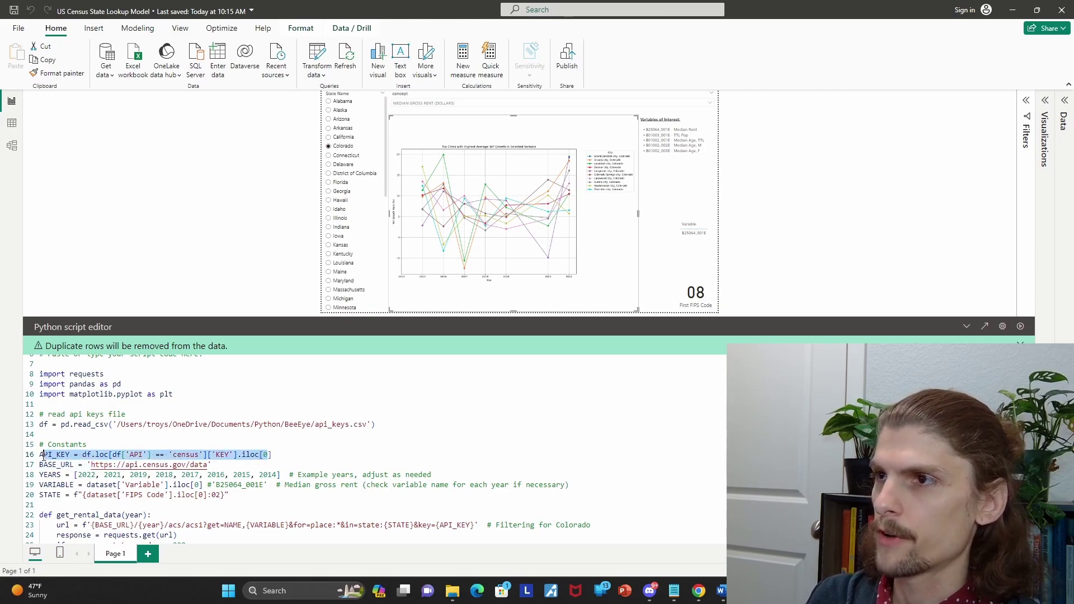
{"action": "left_click", "coordinate": [330, 458]}
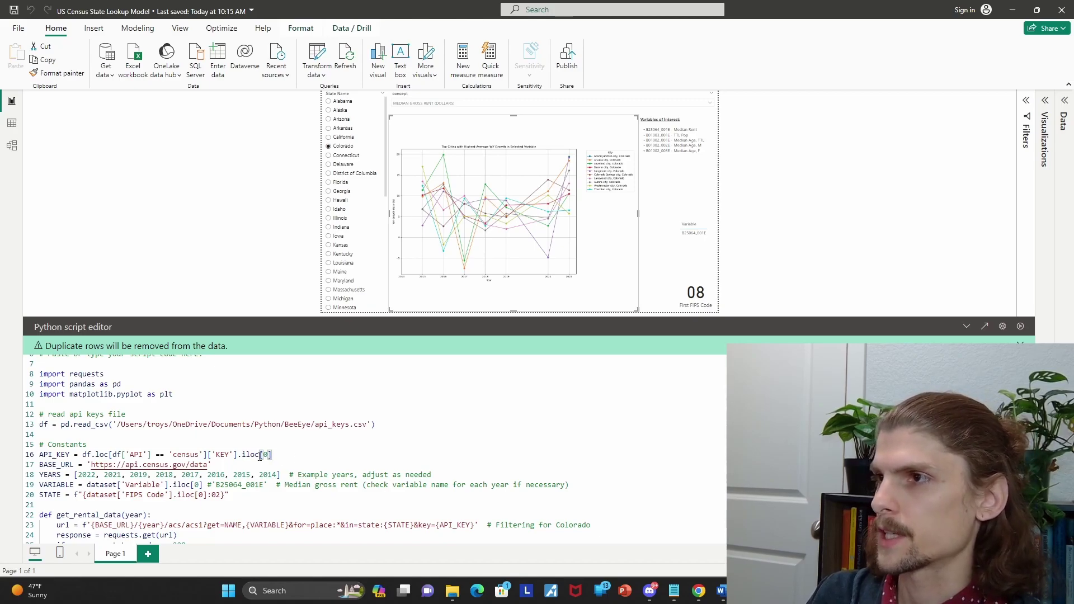
{"action": "left_click_drag", "start_coordinate": [212, 465], "coordinate": [87, 465]}
{"action": "left_click", "coordinate": [77, 475]}
{"action": "left_click", "coordinate": [224, 465]}
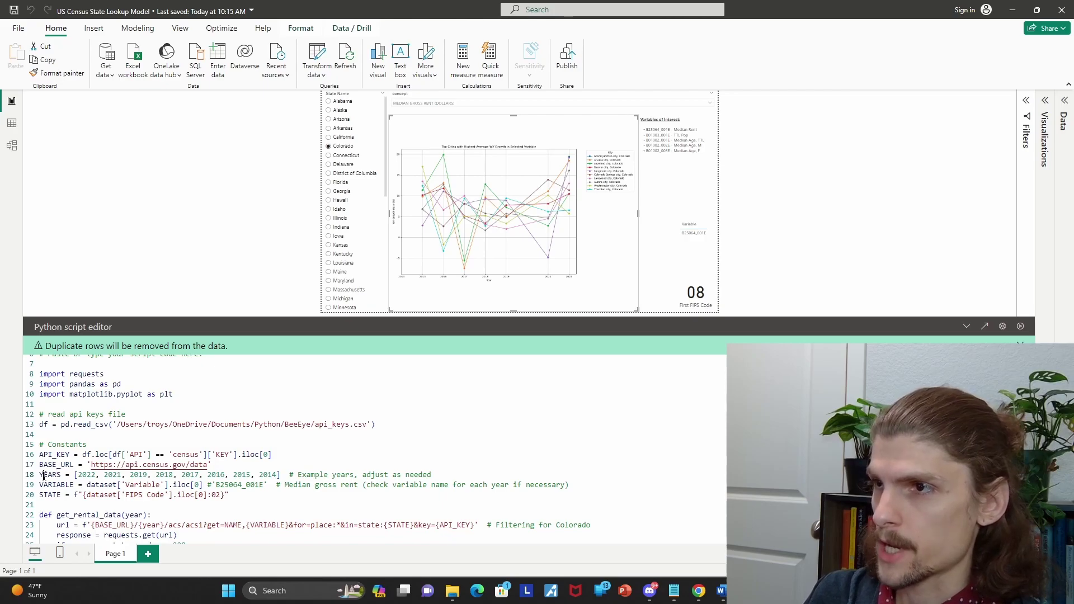
Highlight the YEARS list, the variable code B25064_001E and the dataset reference on line 19.
{"action": "double_click", "coordinate": [46, 475]}
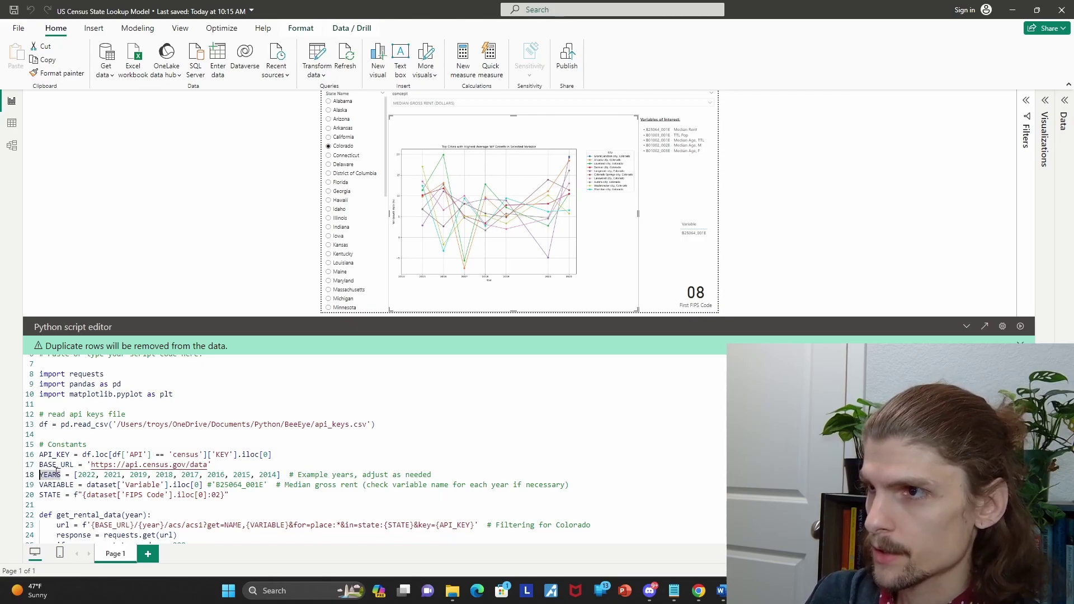
{"action": "left_click", "coordinate": [75, 476]}
{"action": "left_click_drag", "start_coordinate": [75, 475], "coordinate": [289, 475]}
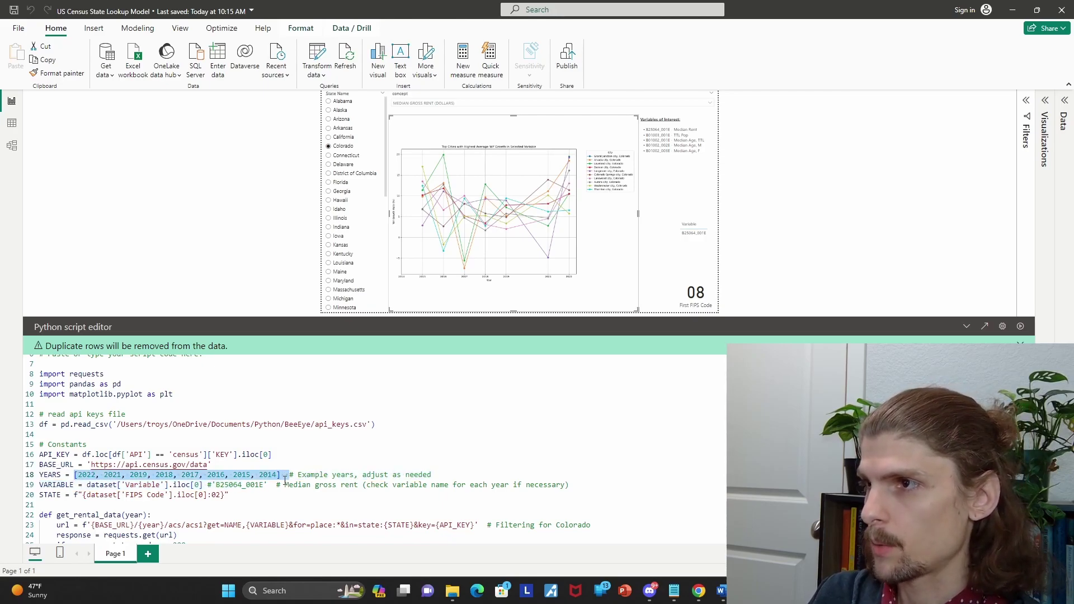
{"action": "left_click", "coordinate": [285, 484]}
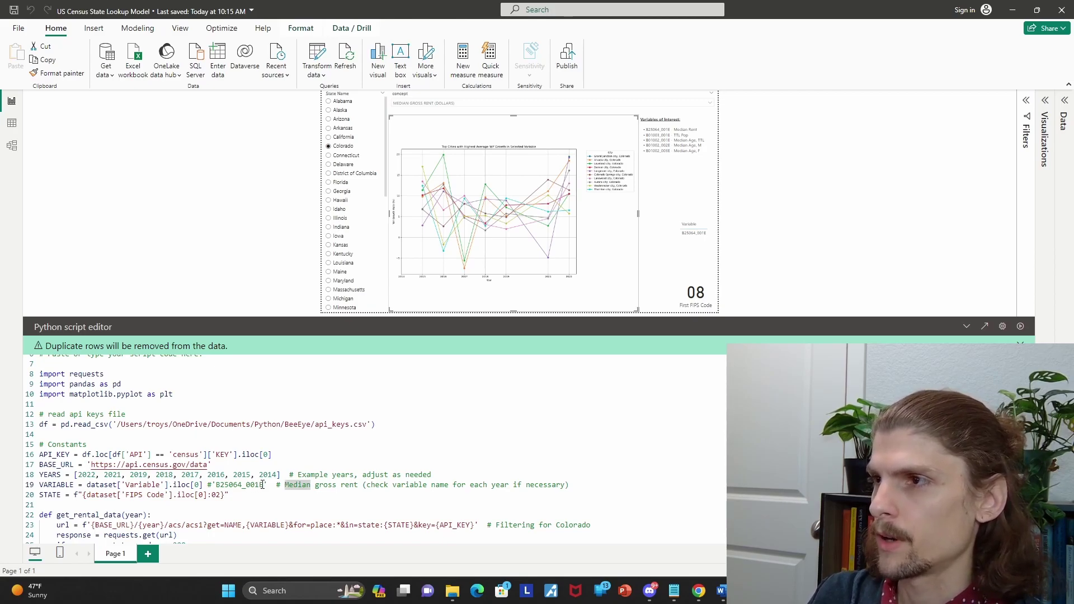
{"action": "left_click_drag", "start_coordinate": [263, 485], "coordinate": [216, 484]}
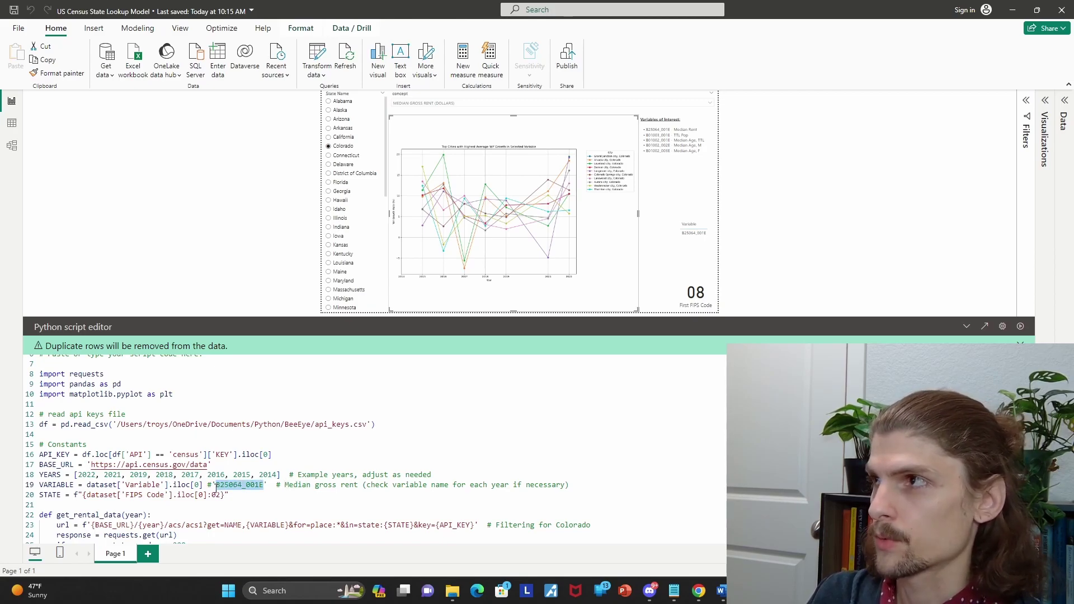
{"action": "left_click", "coordinate": [131, 486]}
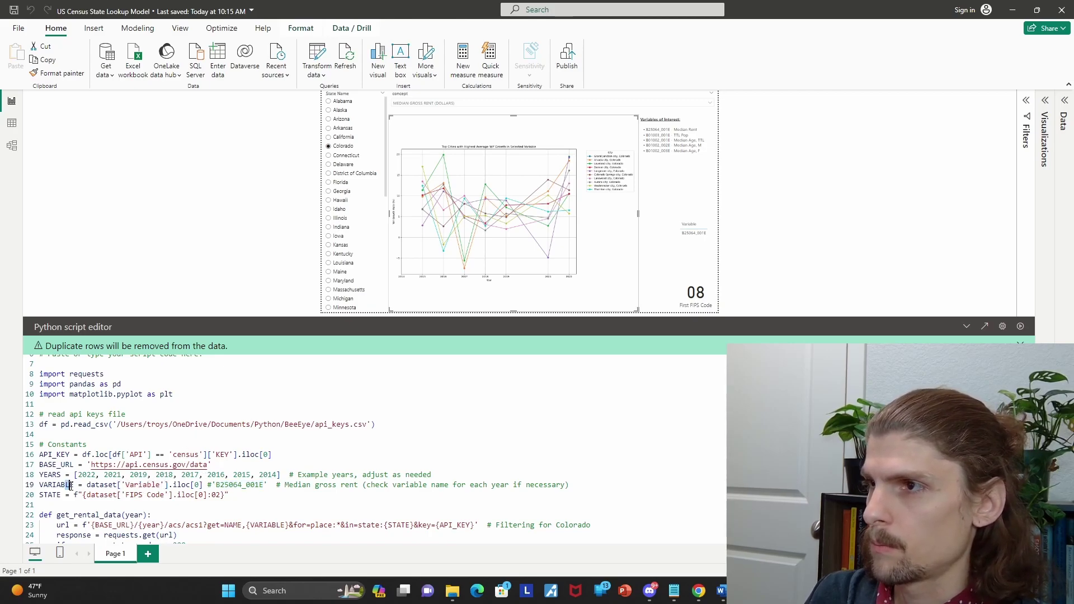
{"action": "left_click", "coordinate": [89, 485]}
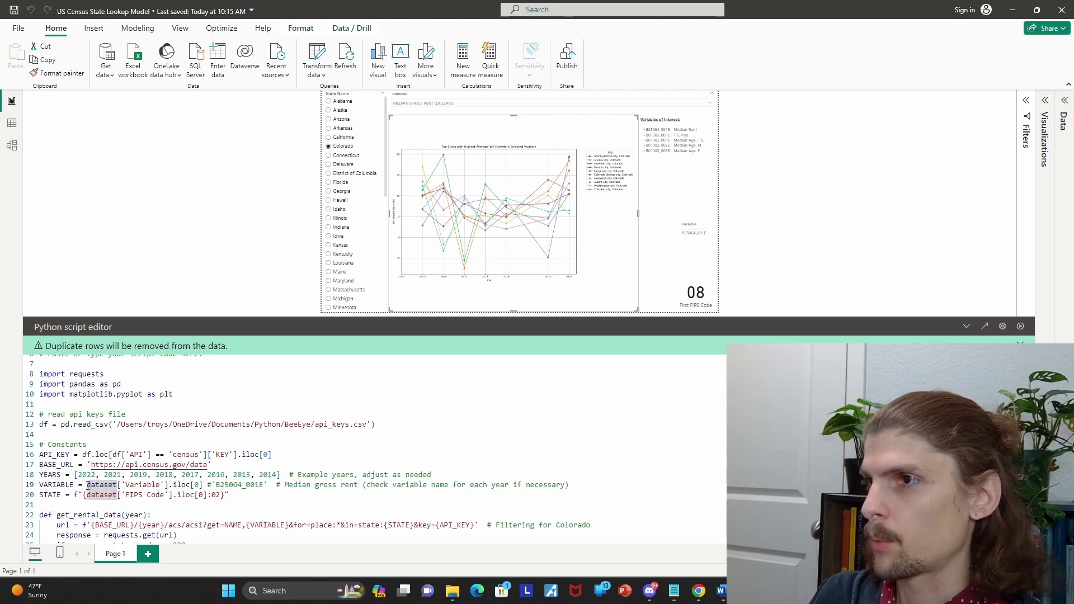
{"action": "scroll", "coordinate": [88, 484], "scroll_direction": "up", "scroll_amount": 2}
{"action": "left_click_drag", "start_coordinate": [204, 409], "coordinate": [39, 359]}
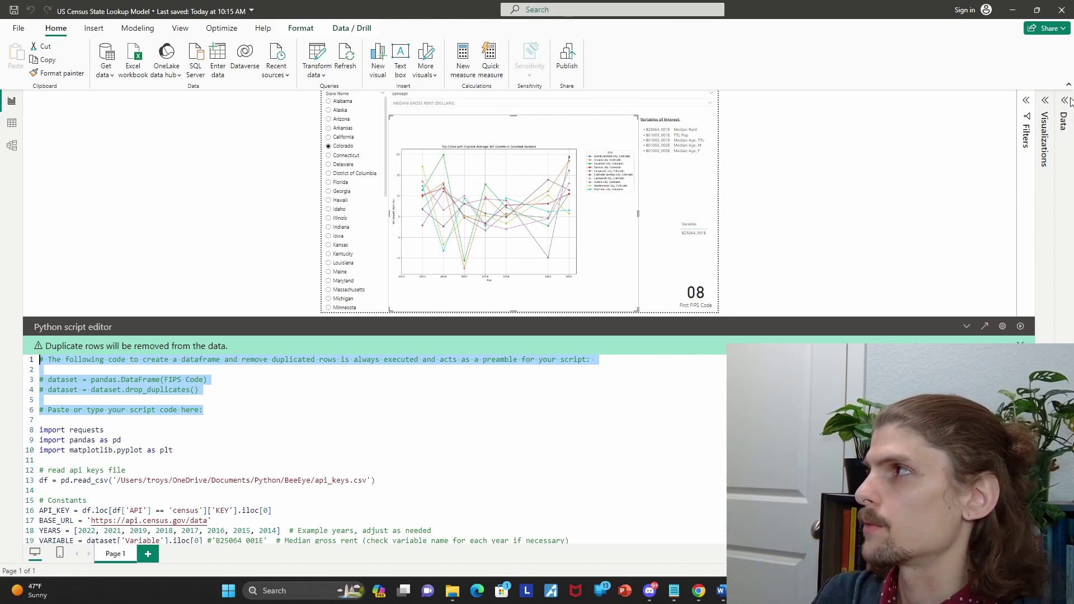
Collapse the Visualizations pane and scroll down through the chart's Python script.
{"action": "left_click", "coordinate": [1045, 112]}
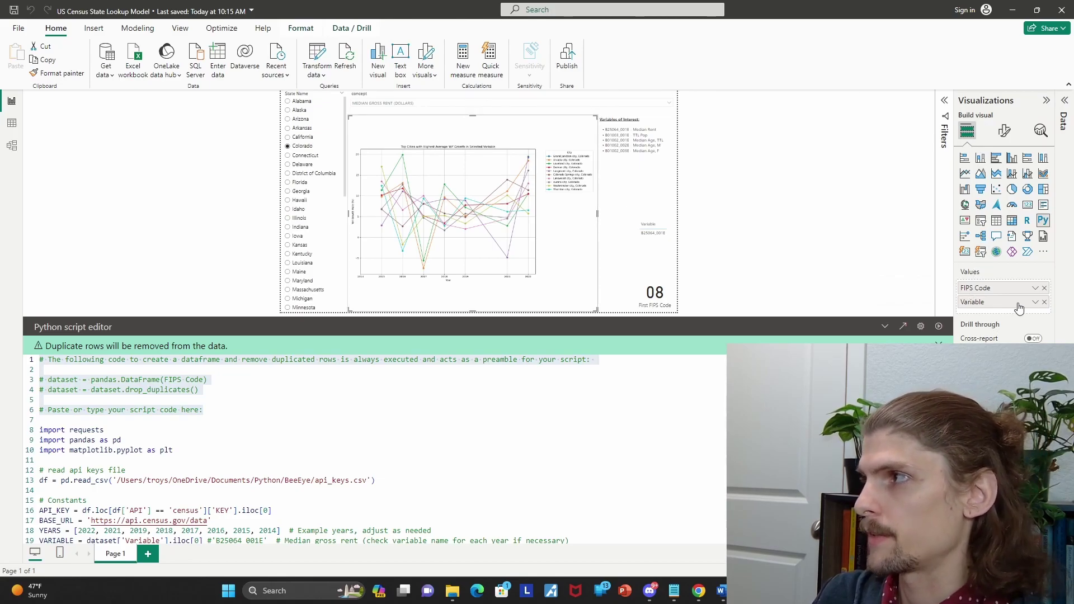
{"action": "left_click", "coordinate": [1044, 100]}
{"action": "left_click", "coordinate": [296, 392]}
{"action": "scroll", "coordinate": [216, 459], "scroll_direction": "down", "scroll_amount": 2}
{"action": "scroll", "coordinate": [197, 472], "scroll_direction": "down", "scroll_amount": 1}
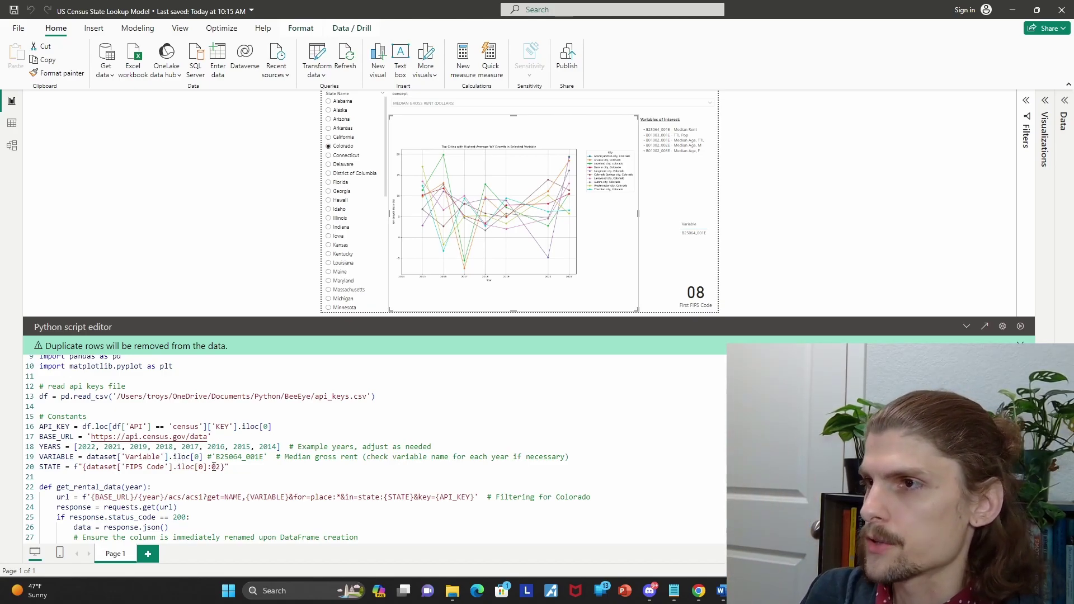
{"action": "left_click_drag", "start_coordinate": [203, 458], "coordinate": [177, 457]}
{"action": "left_click", "coordinate": [161, 467]}
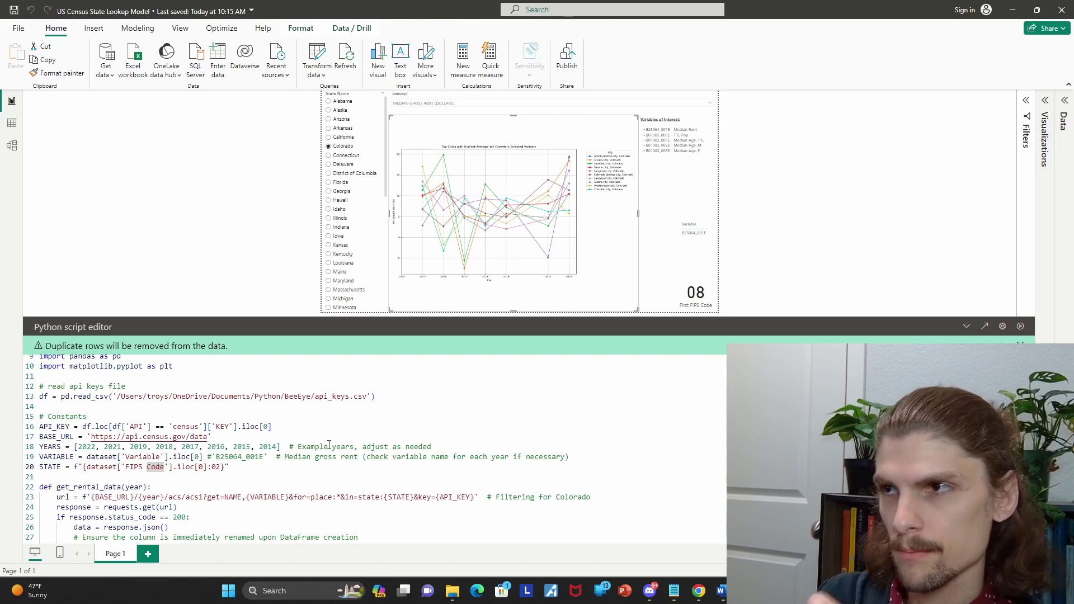
{"action": "left_click_drag", "start_coordinate": [219, 467], "coordinate": [177, 467]}
{"action": "left_click", "coordinate": [177, 467]}
{"action": "left_click", "coordinate": [185, 466]}
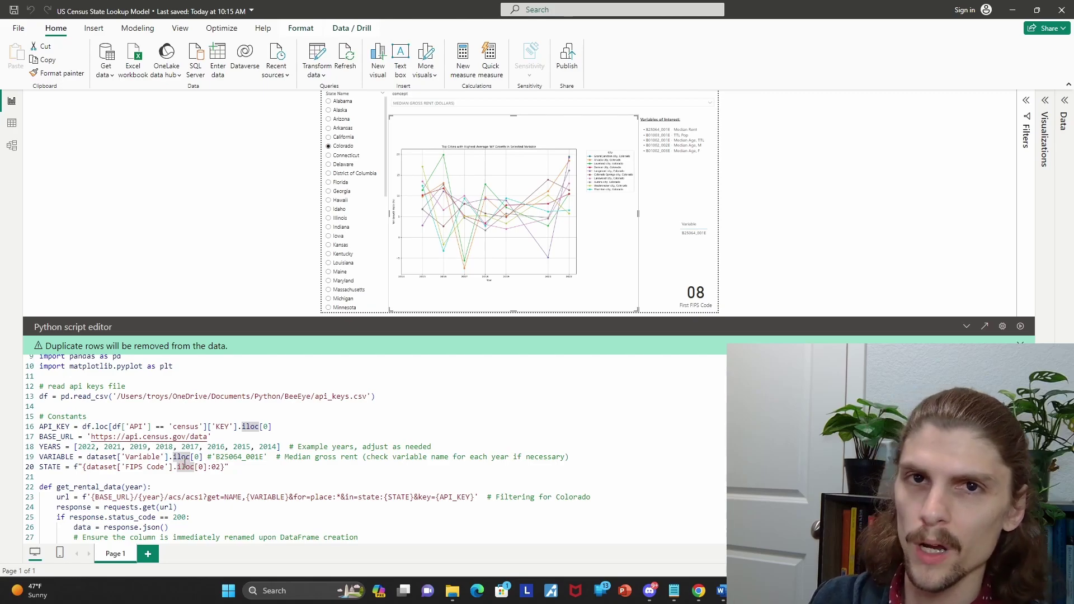
{"action": "scroll", "coordinate": [185, 466], "scroll_direction": "down", "scroll_amount": 3}
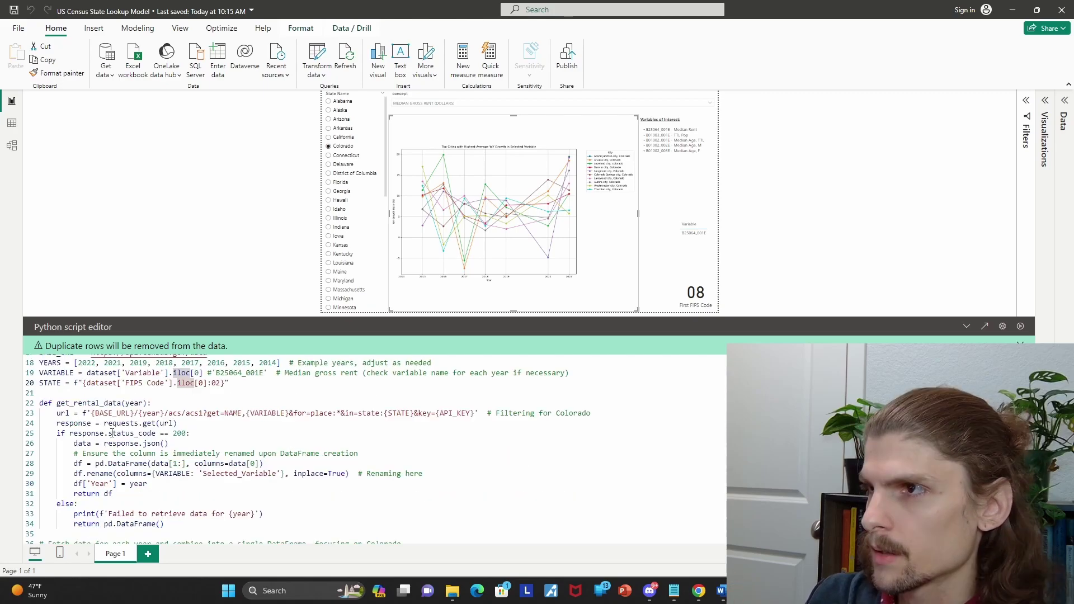
{"action": "left_click", "coordinate": [112, 433]}
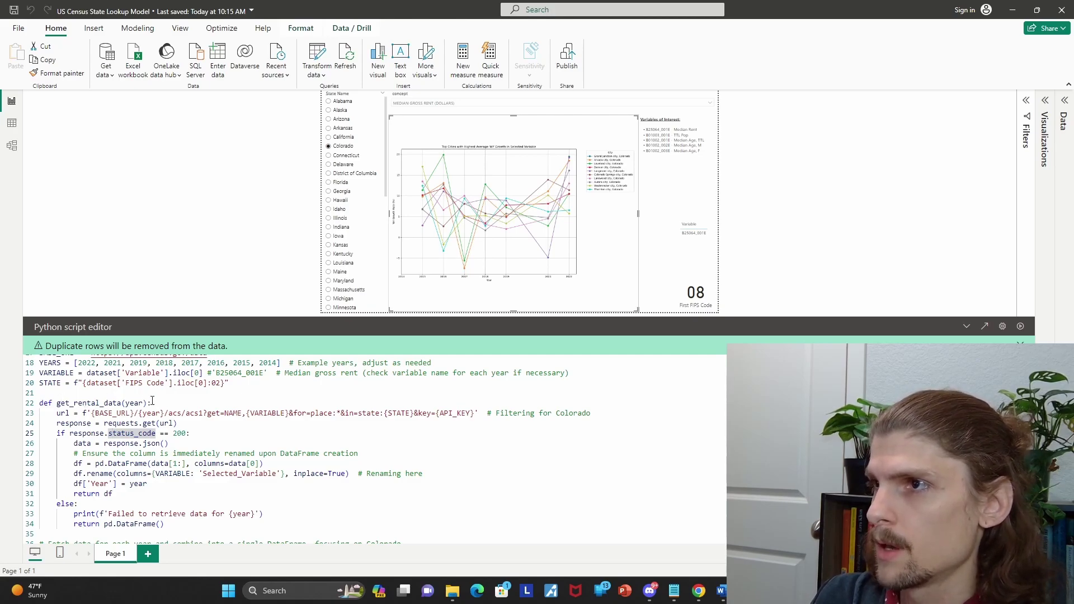
{"action": "left_click_drag", "start_coordinate": [73, 403], "coordinate": [121, 413]}
{"action": "left_click", "coordinate": [90, 413]}
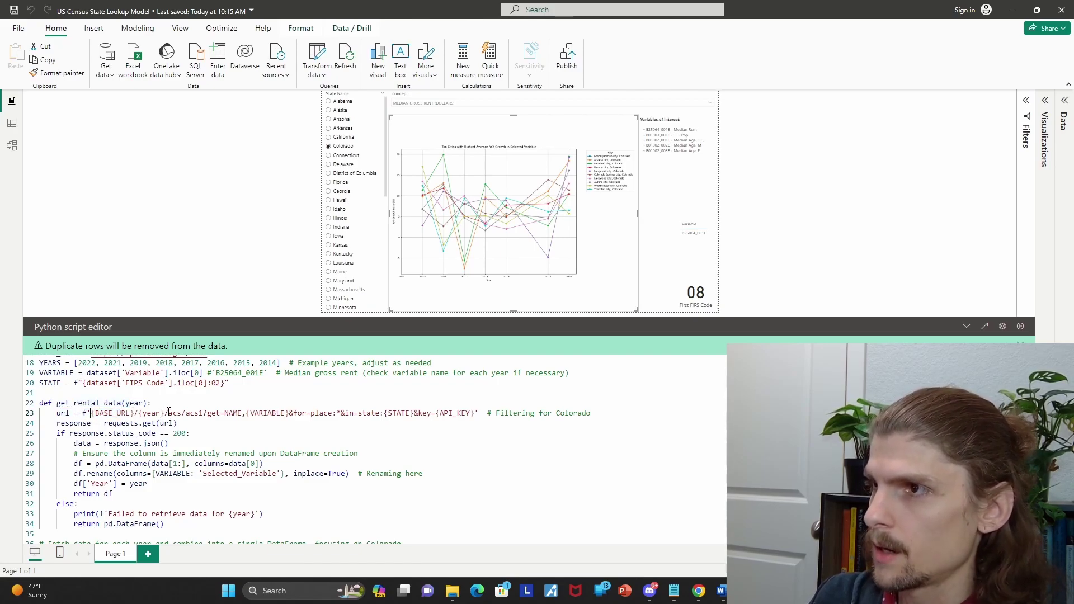
{"action": "scroll", "coordinate": [168, 412], "scroll_direction": "up", "scroll_amount": 1}
{"action": "left_click_drag", "start_coordinate": [50, 373], "coordinate": [78, 403]}
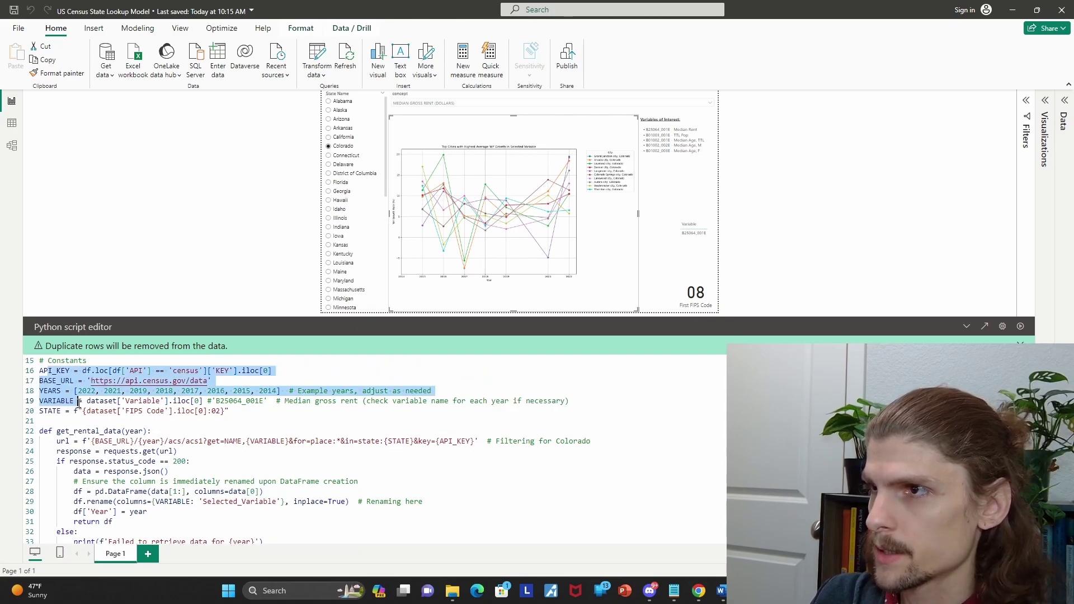
{"action": "left_click", "coordinate": [120, 422]}
{"action": "left_click", "coordinate": [131, 441]}
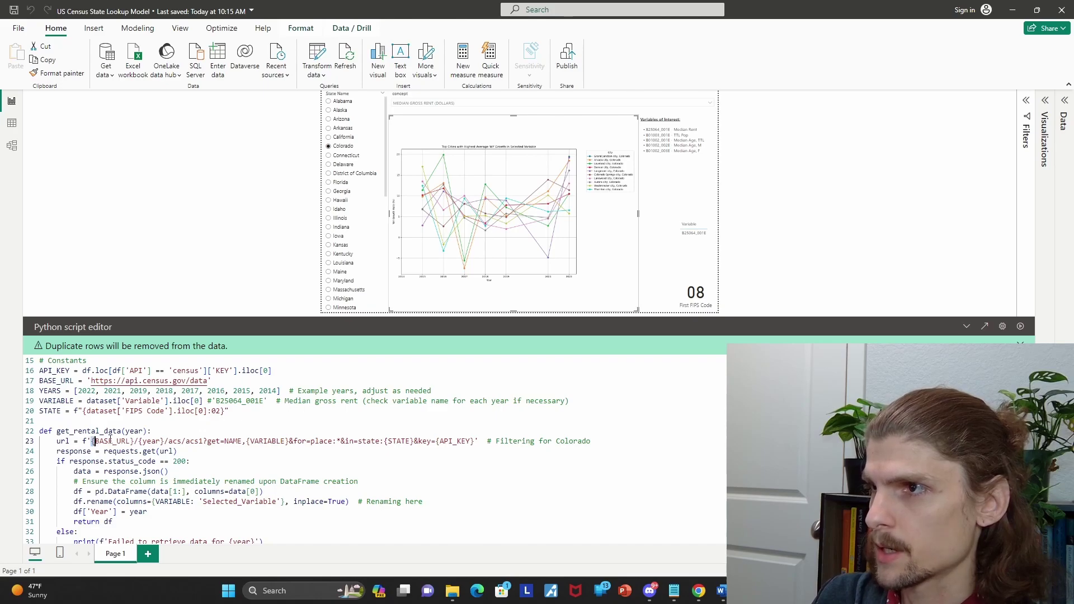
{"action": "left_click", "coordinate": [113, 441]}
{"action": "left_click_drag", "start_coordinate": [127, 441], "coordinate": [94, 441]}
{"action": "left_click", "coordinate": [135, 451]}
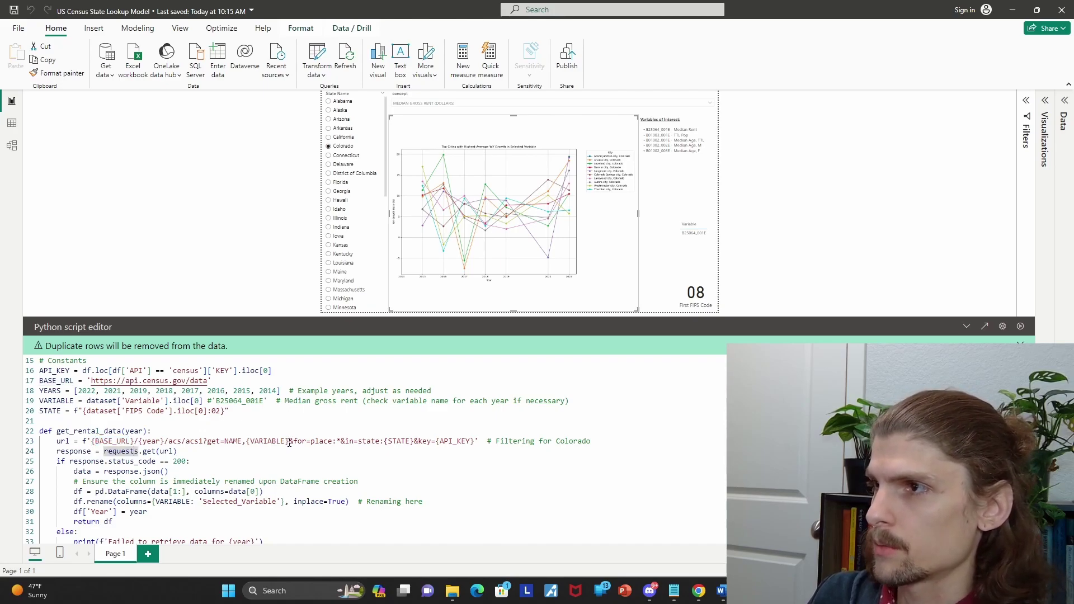
{"action": "left_click_drag", "start_coordinate": [291, 441], "coordinate": [246, 443]}
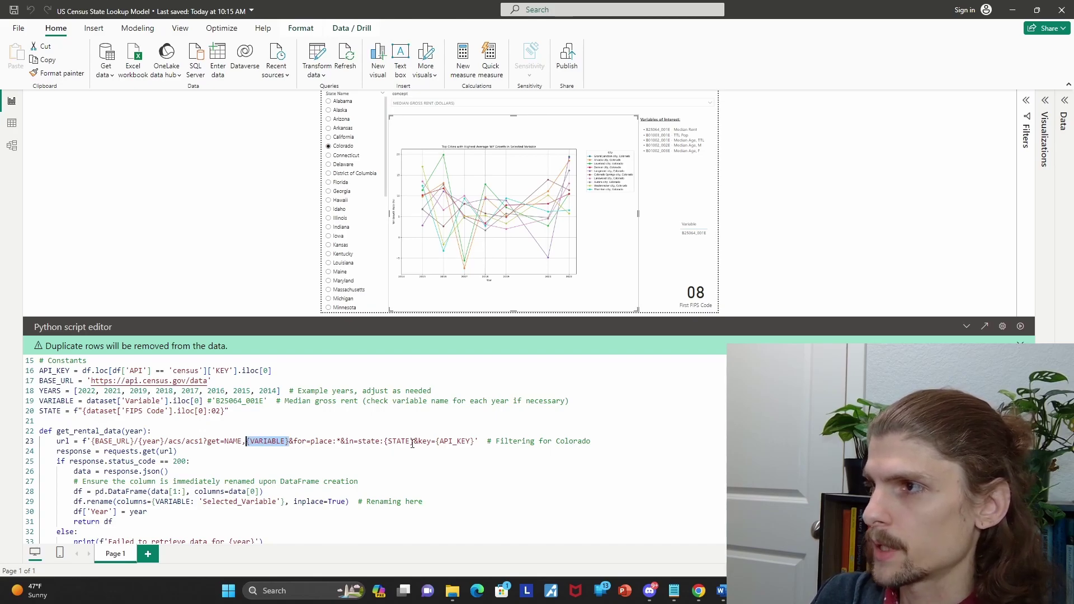
{"action": "left_click_drag", "start_coordinate": [414, 443], "coordinate": [385, 443]}
{"action": "left_click", "coordinate": [370, 460]}
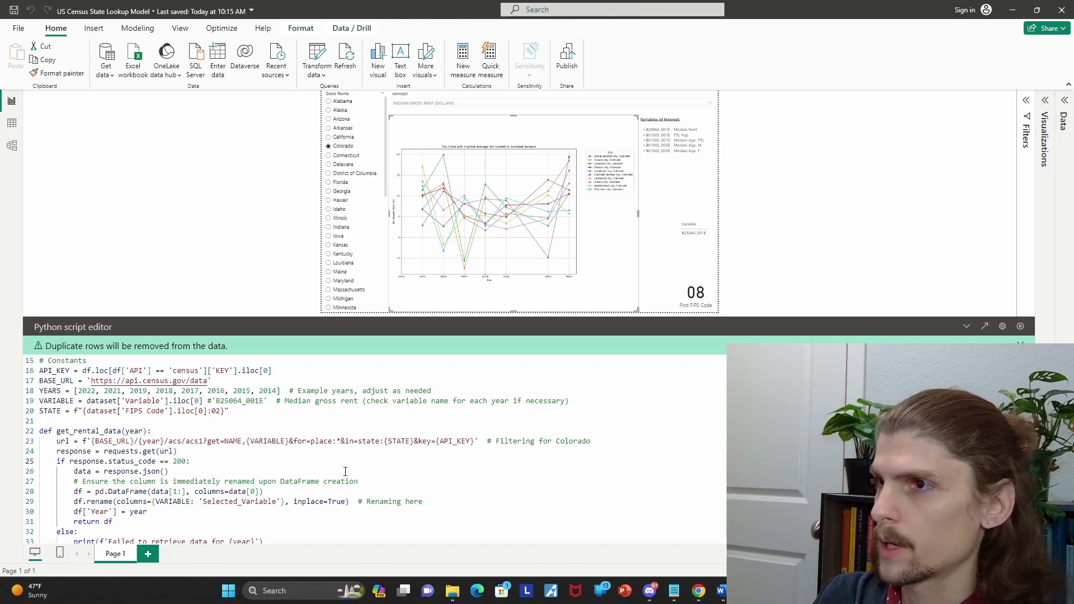
{"action": "scroll", "coordinate": [246, 437], "scroll_direction": "down", "scroll_amount": 1}
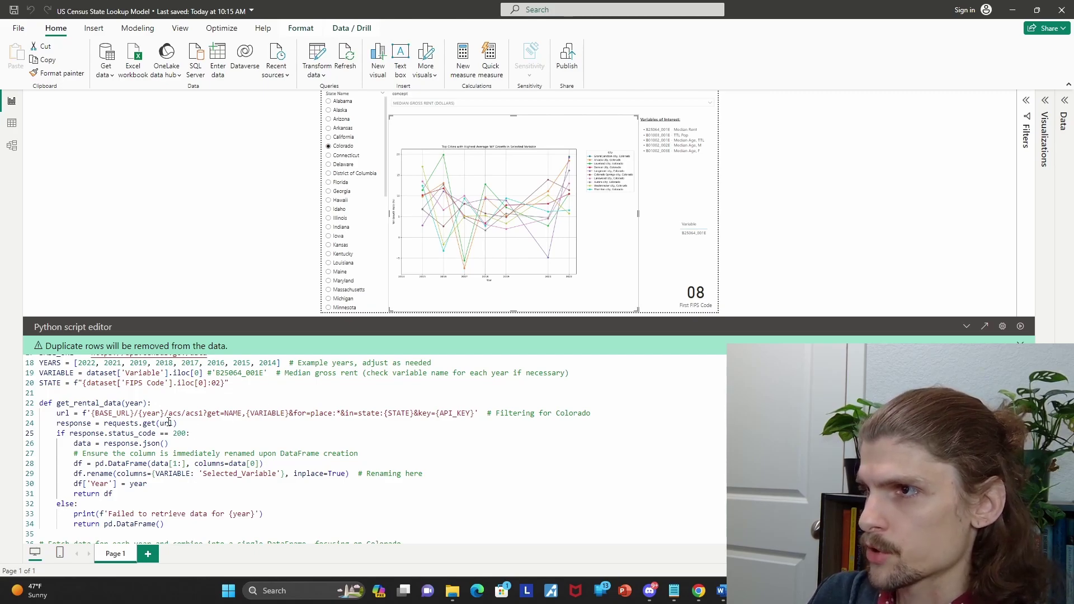
{"action": "left_click_drag", "start_coordinate": [177, 423], "coordinate": [105, 434]}
{"action": "left_click", "coordinate": [105, 435]}
{"action": "left_click_drag", "start_coordinate": [163, 497], "coordinate": [48, 413]}
{"action": "left_click", "coordinate": [112, 423]}
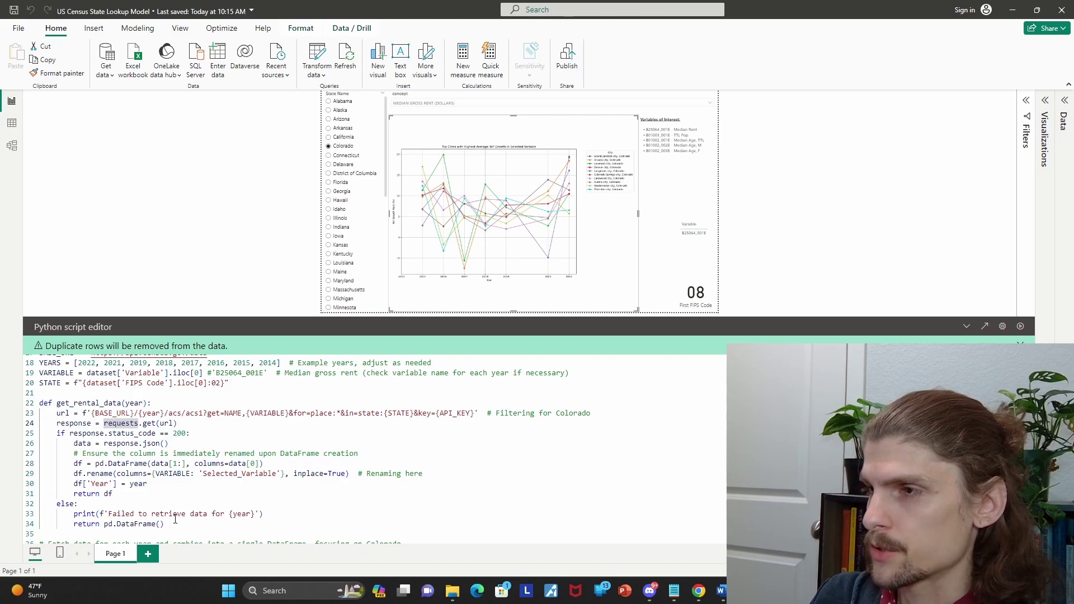
{"action": "left_click", "coordinate": [59, 404]}
{"action": "left_click", "coordinate": [126, 403]}
{"action": "double_click", "coordinate": [126, 403]}
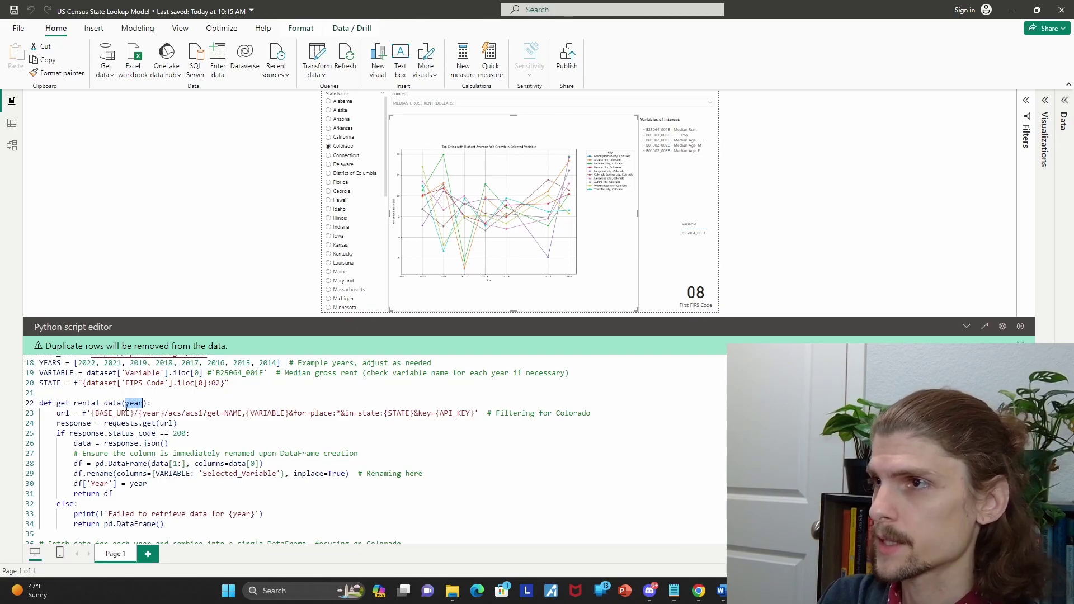
{"action": "scroll", "coordinate": [134, 438], "scroll_direction": "down", "scroll_amount": 1}
{"action": "scroll", "coordinate": [133, 438], "scroll_direction": "down", "scroll_amount": 2}
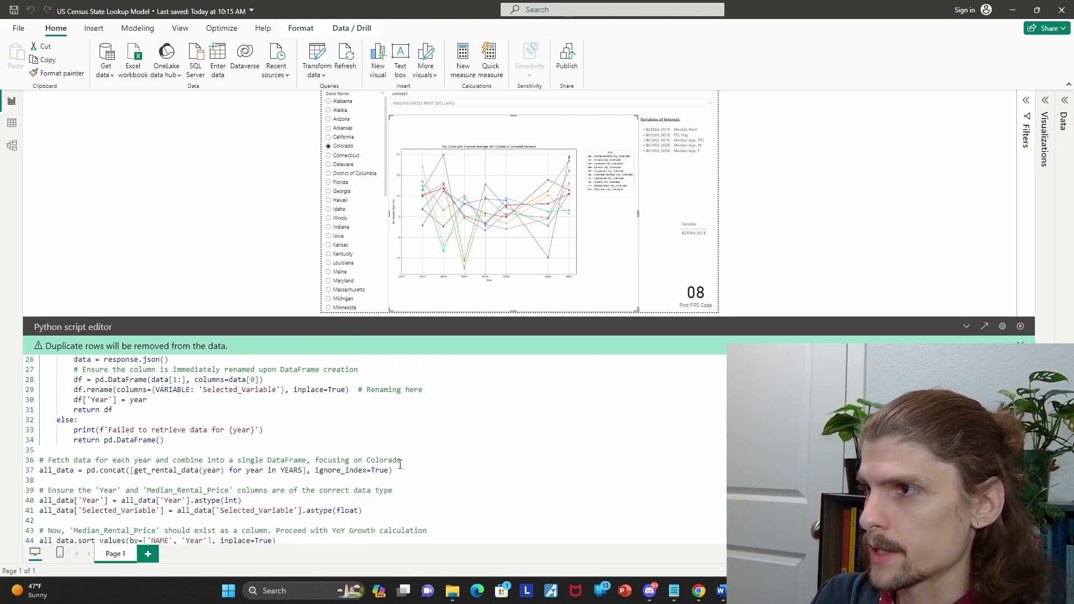
{"action": "left_click_drag", "start_coordinate": [409, 467], "coordinate": [2, 471]}
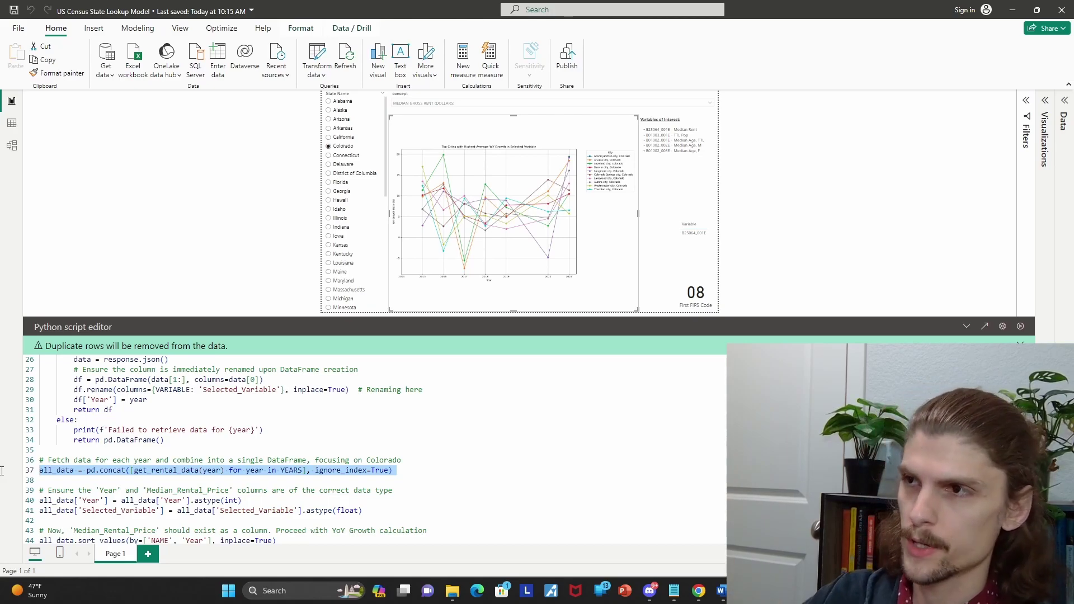
{"action": "scroll", "coordinate": [149, 464], "scroll_direction": "down", "scroll_amount": 1}
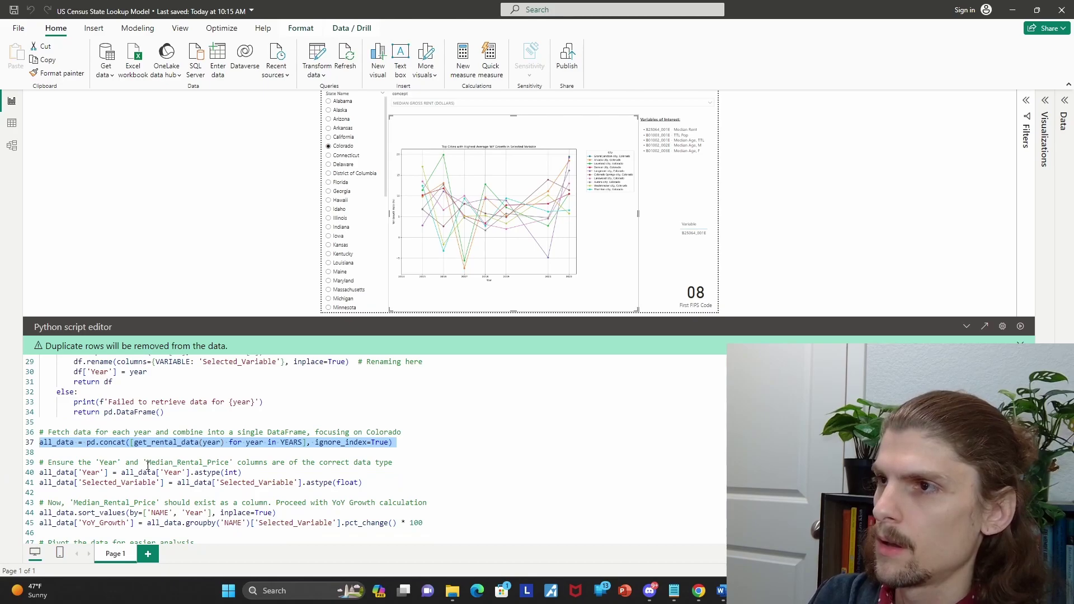
{"action": "left_click", "coordinate": [148, 462]}
{"action": "scroll", "coordinate": [148, 476], "scroll_direction": "down", "scroll_amount": 2}
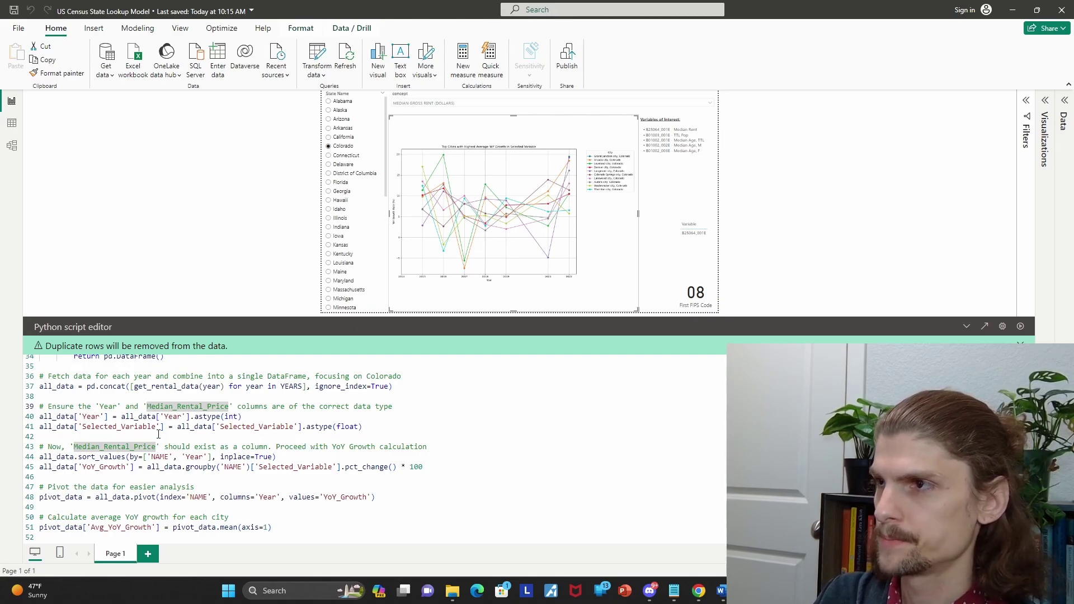
{"action": "scroll", "coordinate": [234, 457], "scroll_direction": "down", "scroll_amount": 1}
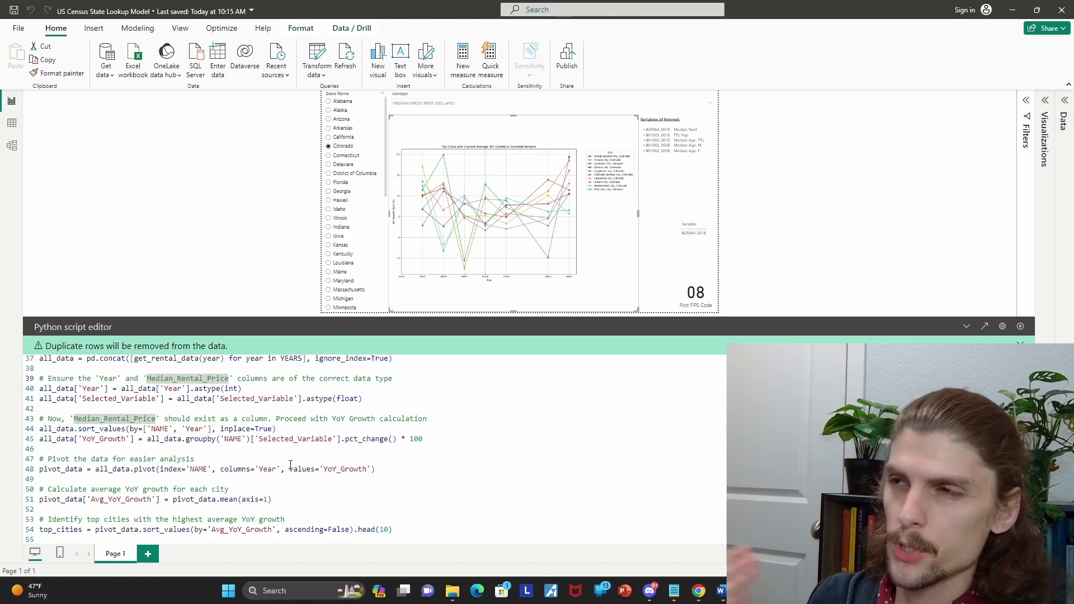
{"action": "scroll", "coordinate": [275, 464], "scroll_direction": "down", "scroll_amount": 1}
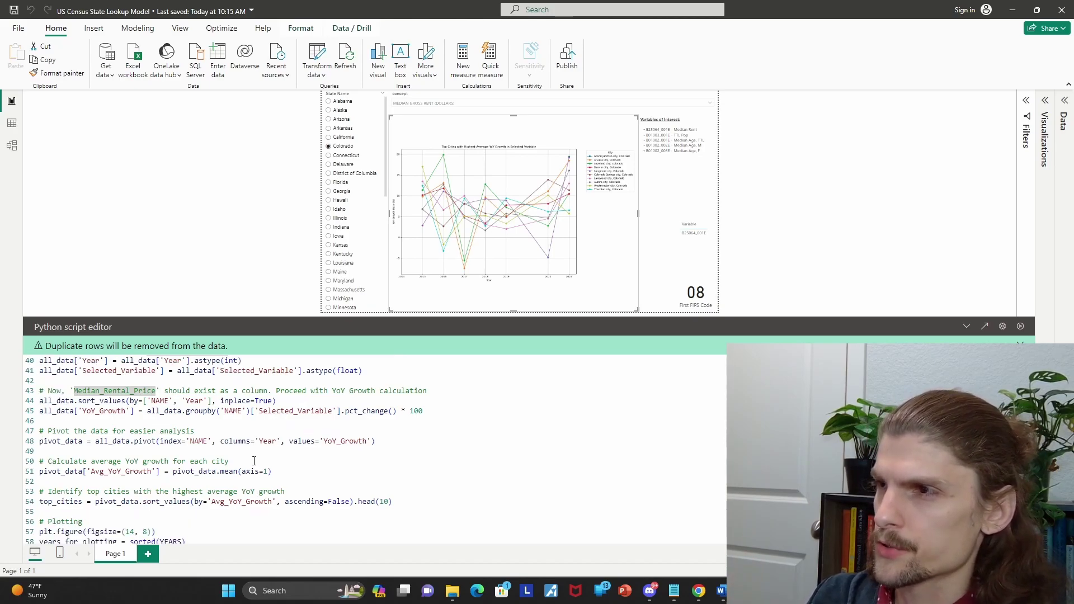
{"action": "scroll", "coordinate": [226, 438], "scroll_direction": "down", "scroll_amount": 1}
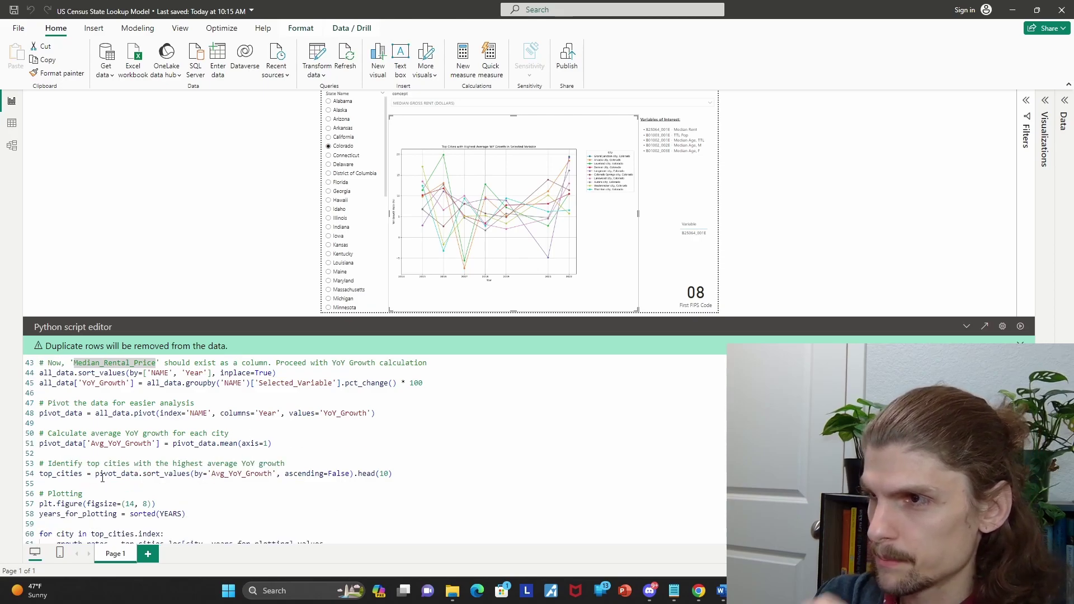
{"action": "scroll", "coordinate": [104, 477], "scroll_direction": "down", "scroll_amount": 1}
{"action": "scroll", "coordinate": [109, 474], "scroll_direction": "down", "scroll_amount": 1}
{"action": "scroll", "coordinate": [109, 474], "scroll_direction": "down", "scroll_amount": 2}
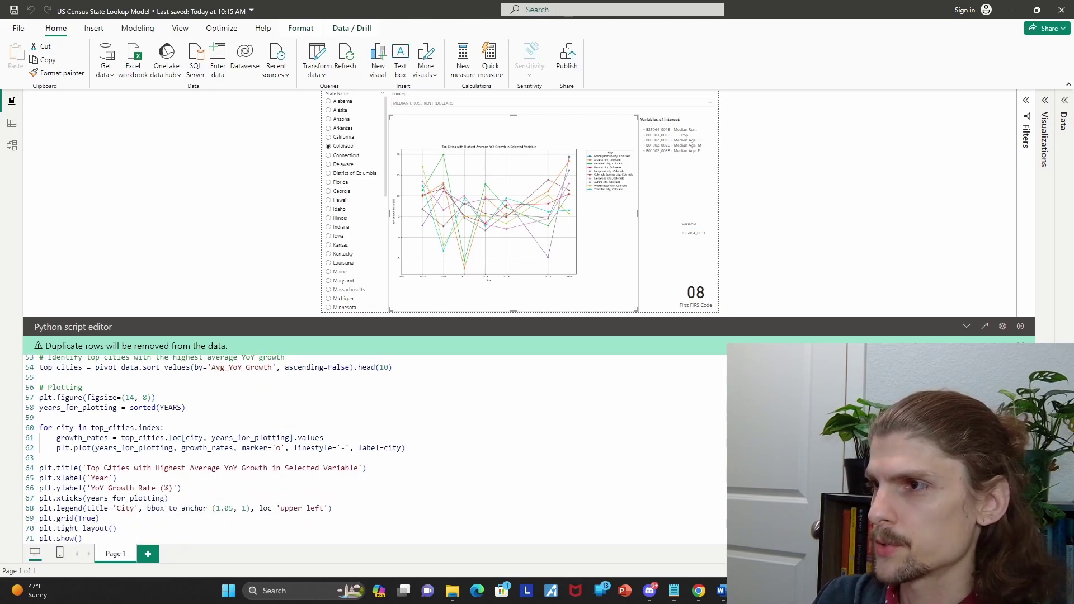
{"action": "double_click", "coordinate": [109, 478]}
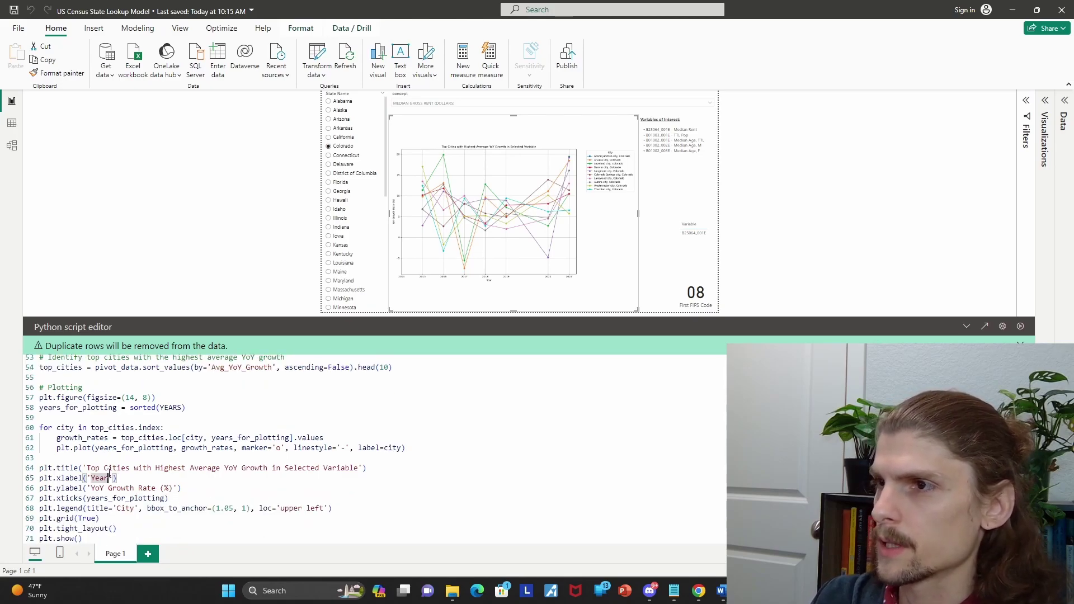
{"action": "left_click", "coordinate": [207, 479]}
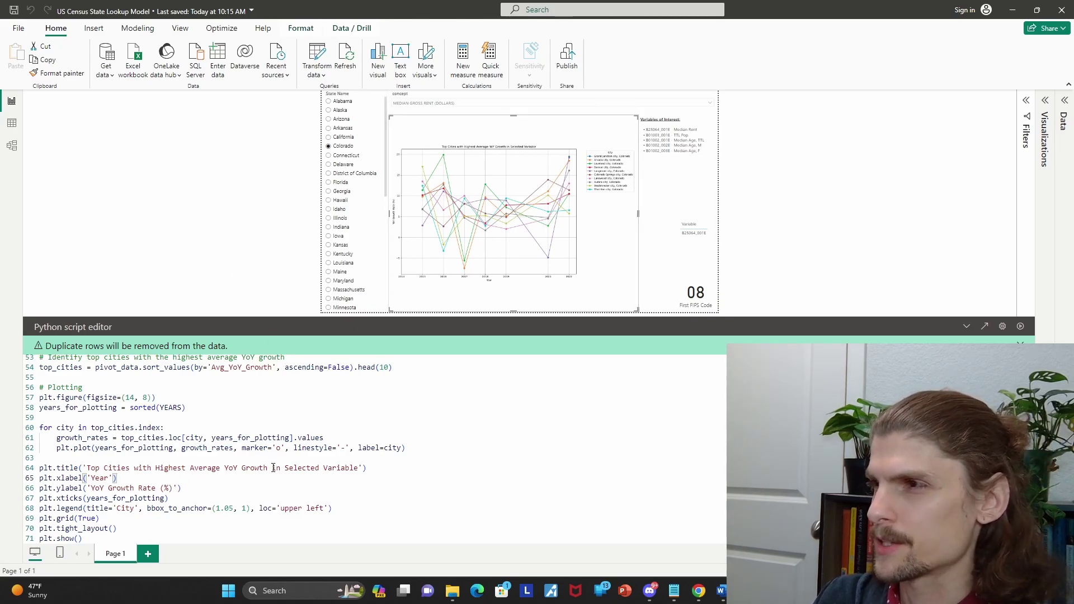
Collapse the script editor, select the State Name slicer, and switch to Table view of Merge1.
{"action": "left_click", "coordinate": [967, 326]}
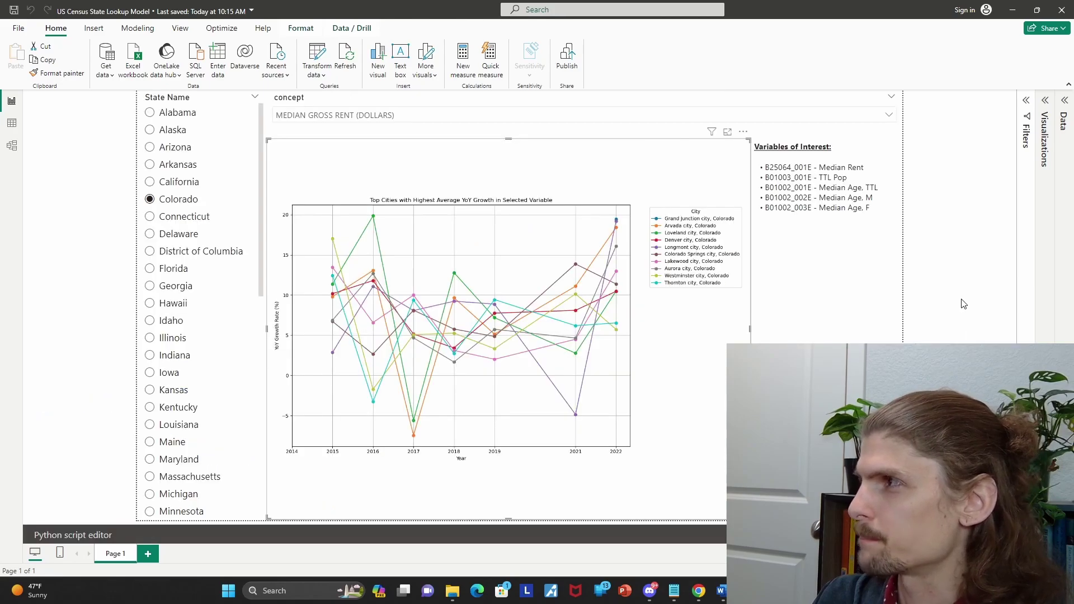
{"action": "left_click", "coordinate": [963, 304]}
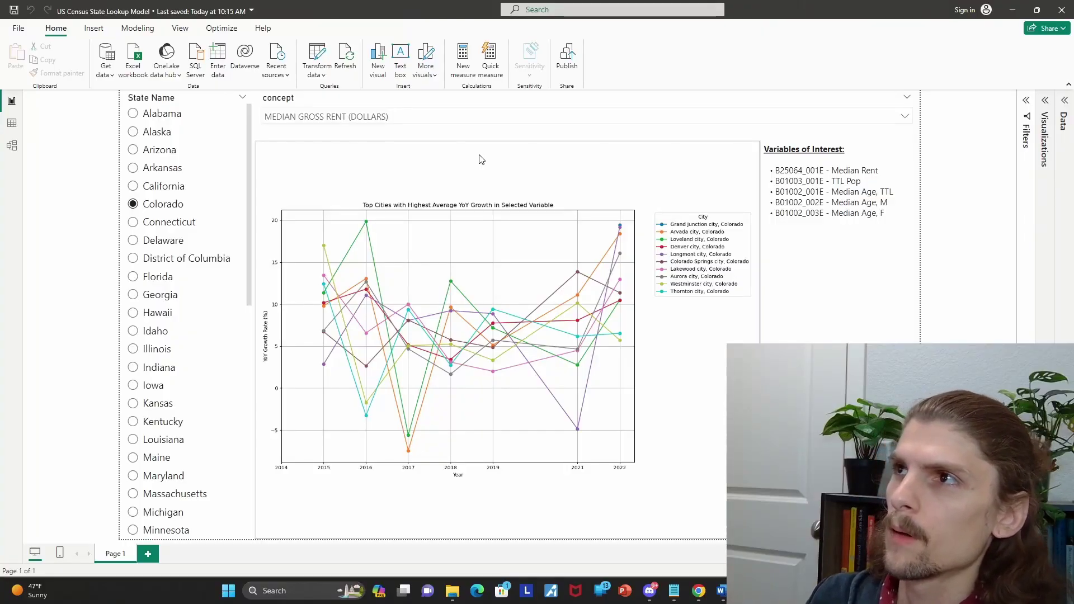
{"action": "left_click", "coordinate": [250, 128]}
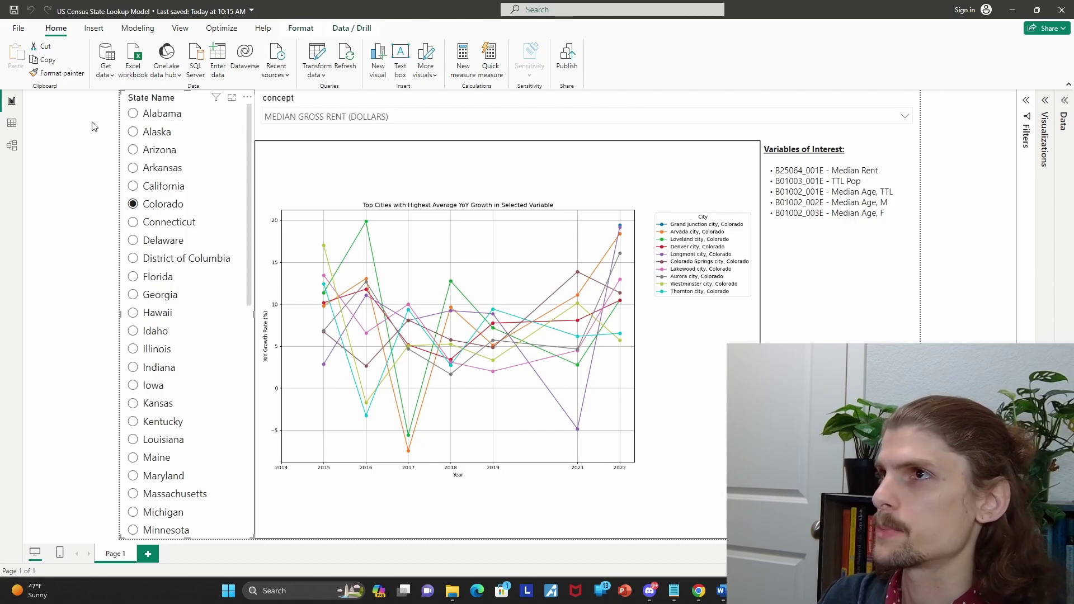
{"action": "left_click", "coordinate": [12, 124]}
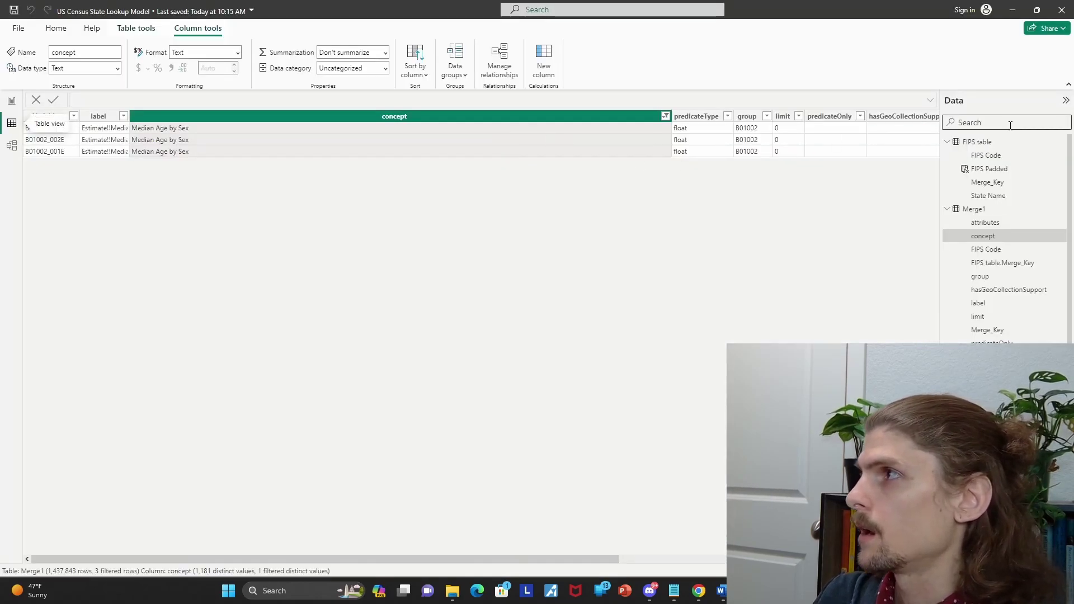
{"action": "left_click", "coordinate": [994, 143]}
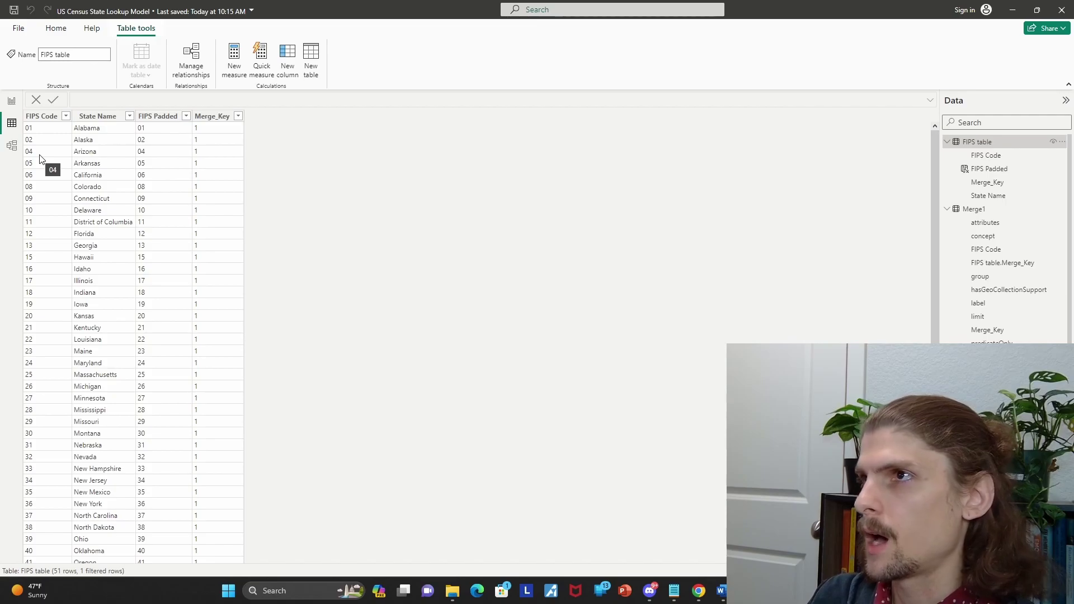
{"action": "scroll", "coordinate": [49, 288], "scroll_direction": "down", "scroll_amount": 5}
{"action": "scroll", "coordinate": [50, 286], "scroll_direction": "up", "scroll_amount": 5}
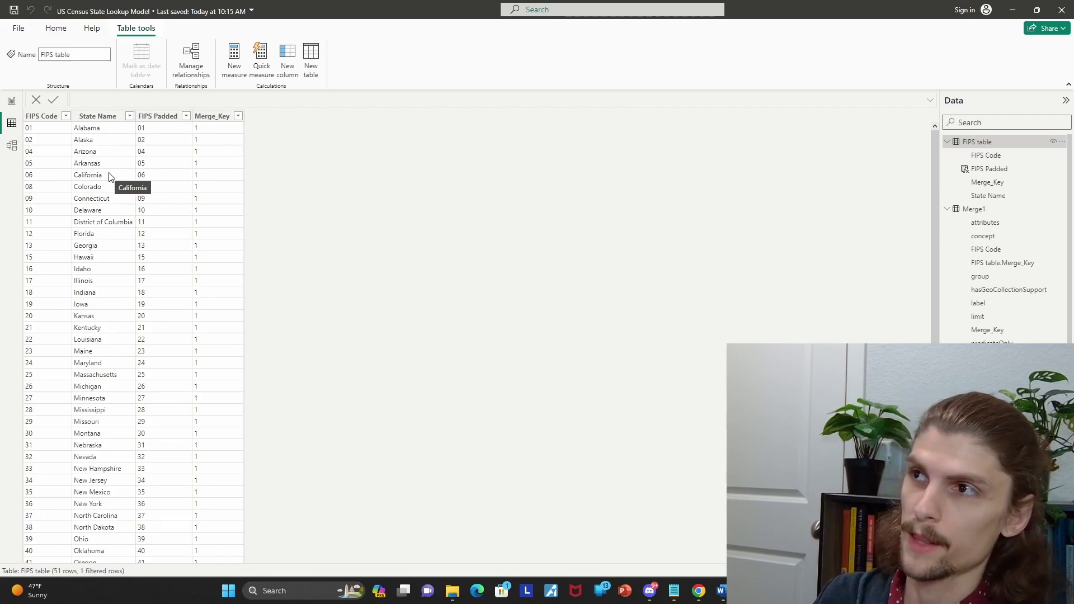
{"action": "left_click", "coordinate": [91, 117]}
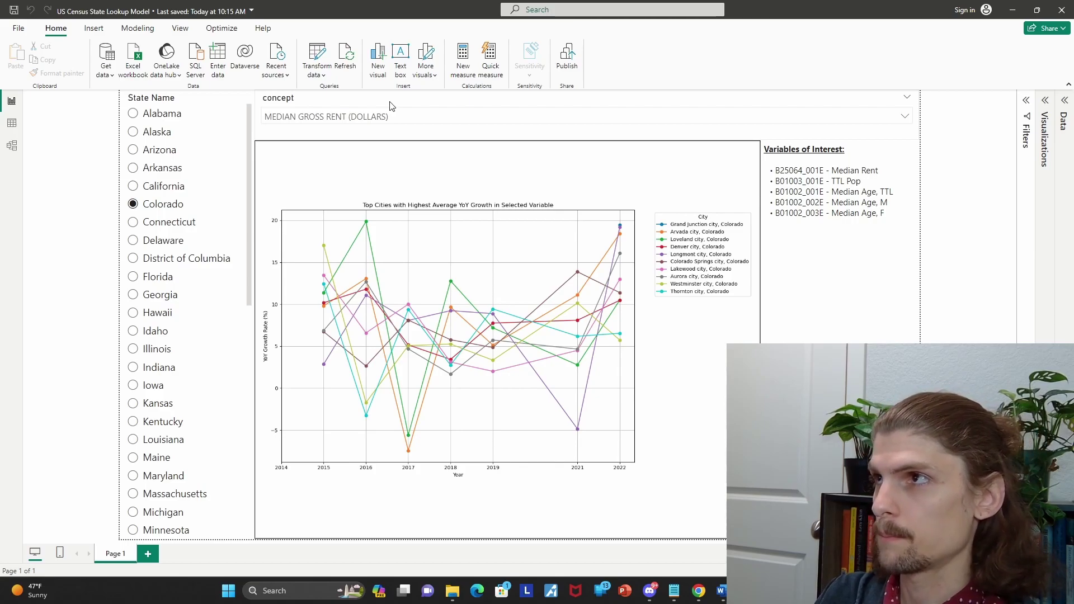
Scroll through the variables_df rows in Table view, then return to Report view.
{"action": "left_click", "coordinate": [13, 123]}
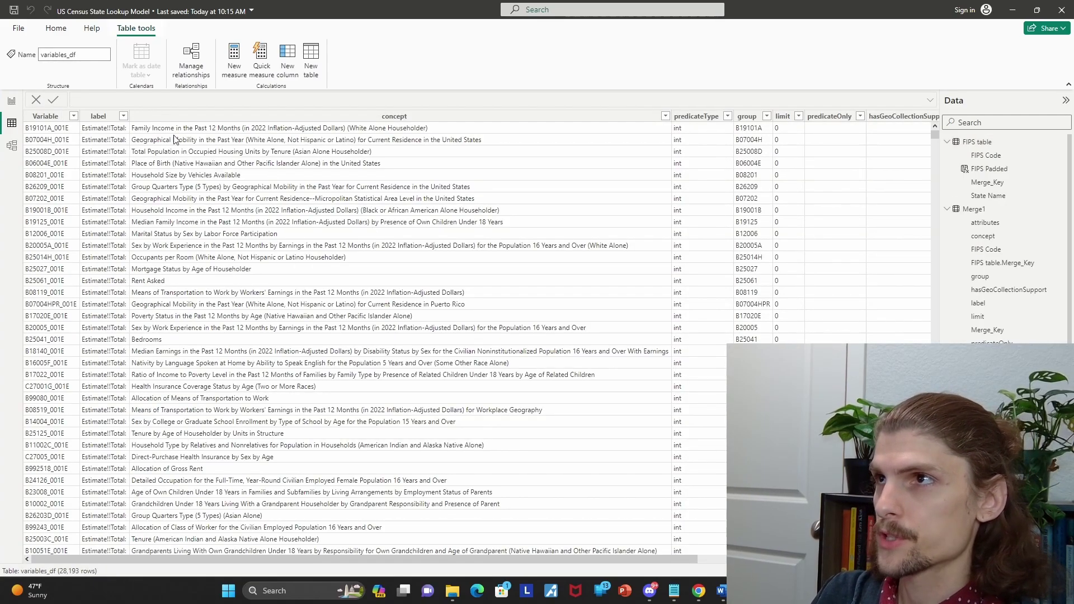
{"action": "scroll", "coordinate": [140, 305], "scroll_direction": "down", "scroll_amount": 10}
{"action": "scroll", "coordinate": [133, 311], "scroll_direction": "down", "scroll_amount": 20}
{"action": "scroll", "coordinate": [104, 443], "scroll_direction": "up", "scroll_amount": 20}
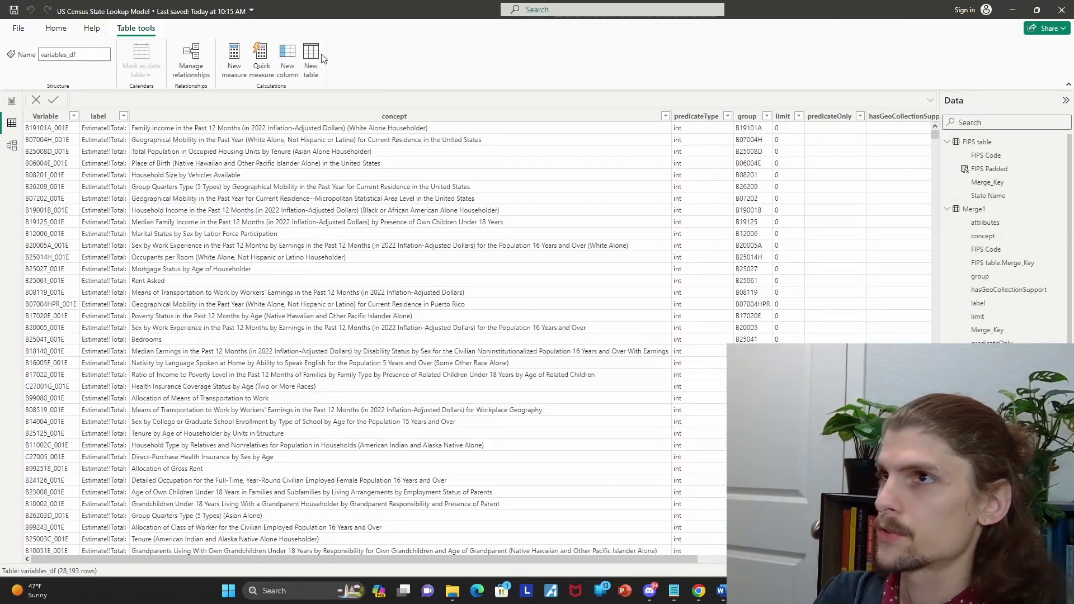
{"action": "left_click", "coordinate": [13, 101]}
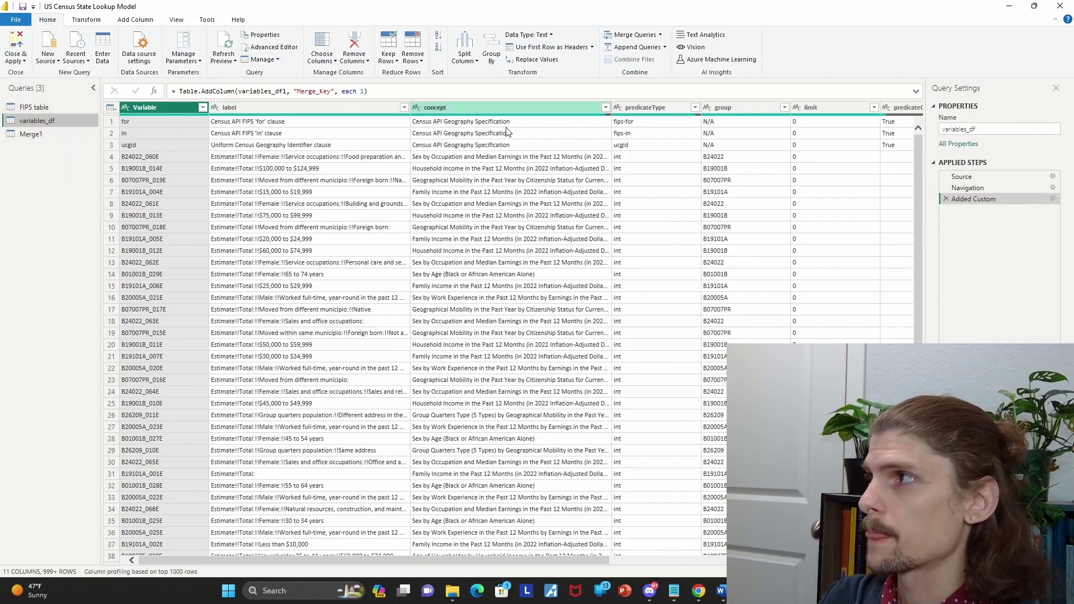
Check the Source step's Python script, search Get Data for 'python', then select the Census variables URL.
{"action": "left_click", "coordinate": [976, 180]}
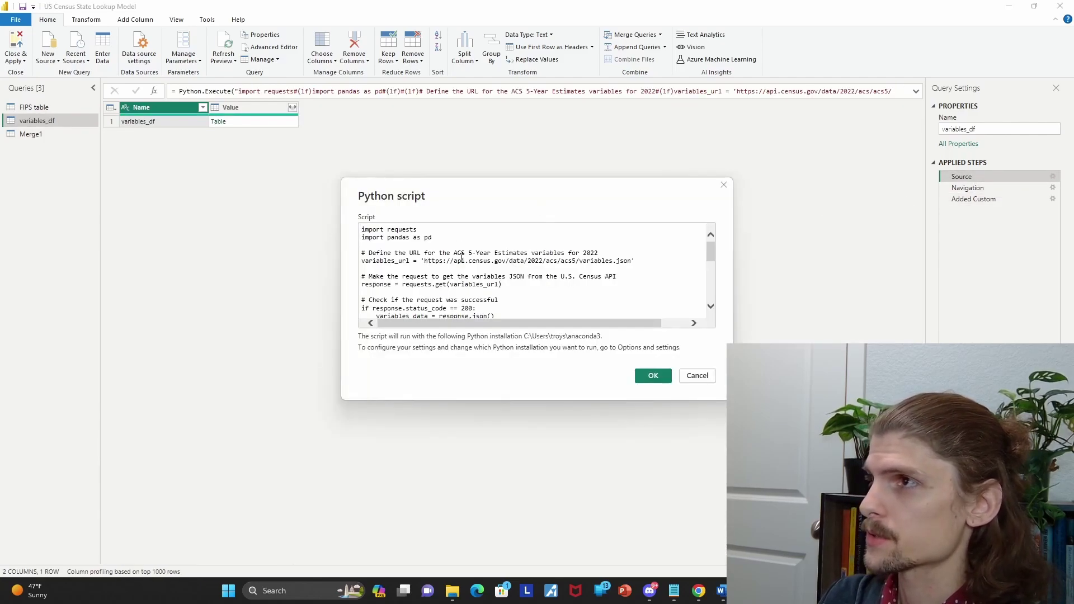
{"action": "left_click", "coordinate": [697, 375]}
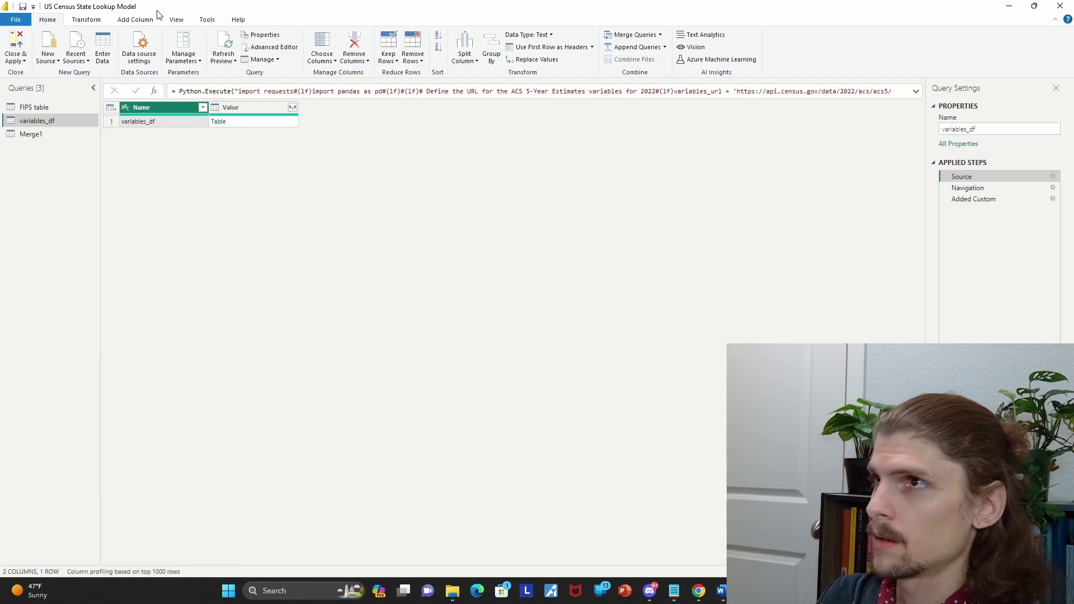
{"action": "left_click", "coordinate": [48, 56]}
{"action": "left_click", "coordinate": [103, 263]}
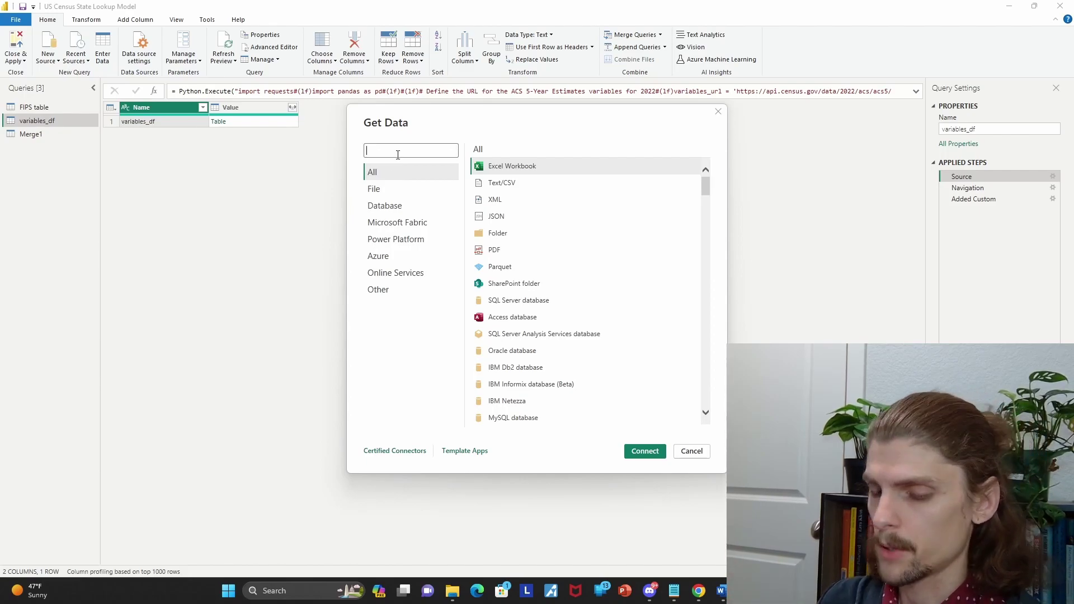
{"action": "left_click", "coordinate": [398, 155]}
{"action": "type", "text": "python"}
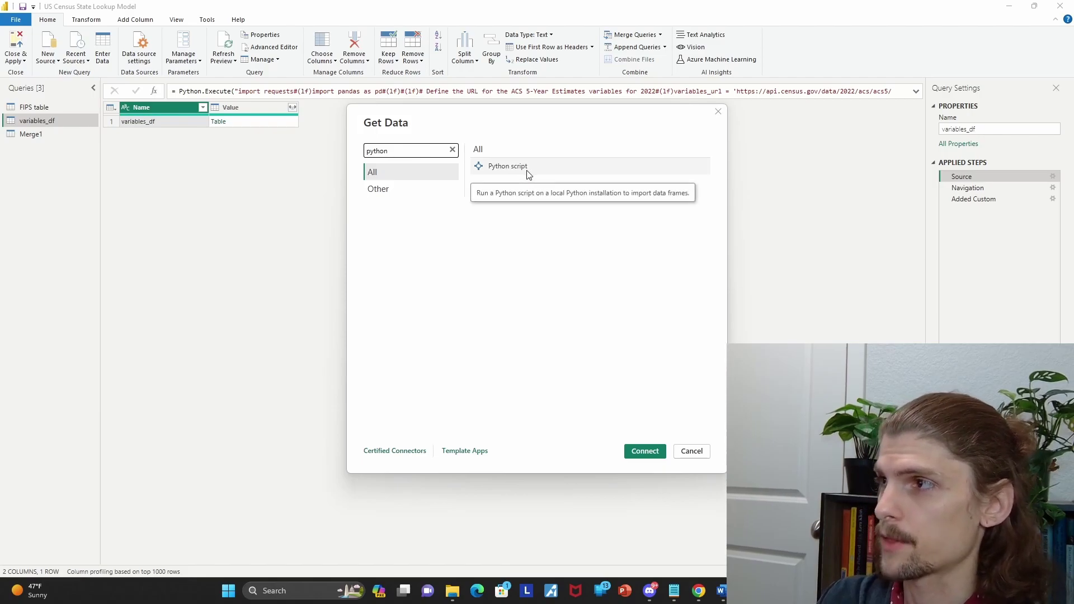
{"action": "left_click", "coordinate": [692, 452]}
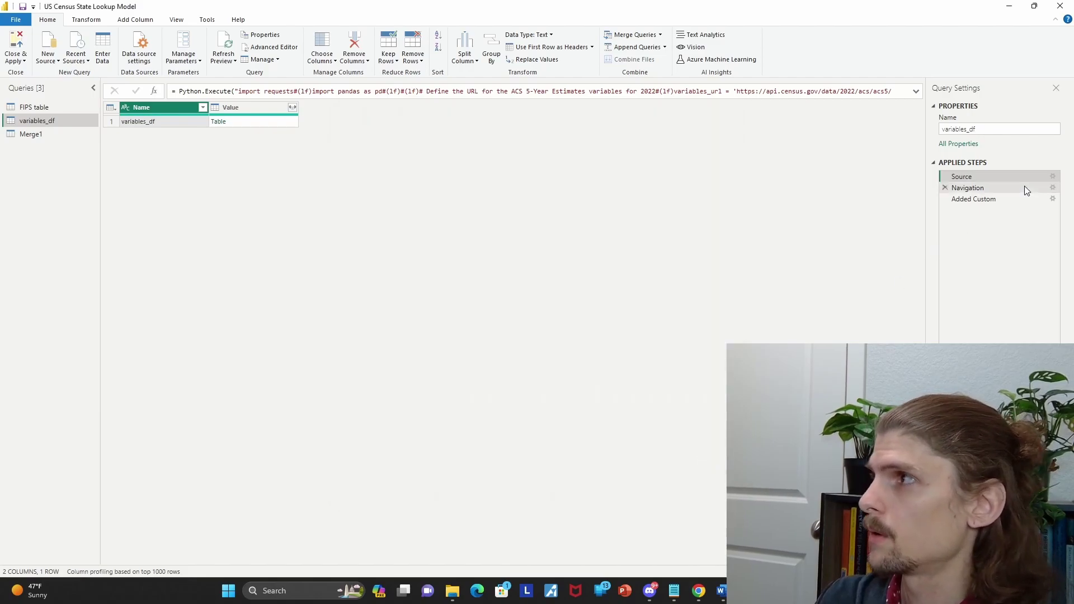
{"action": "left_click", "coordinate": [1053, 176]}
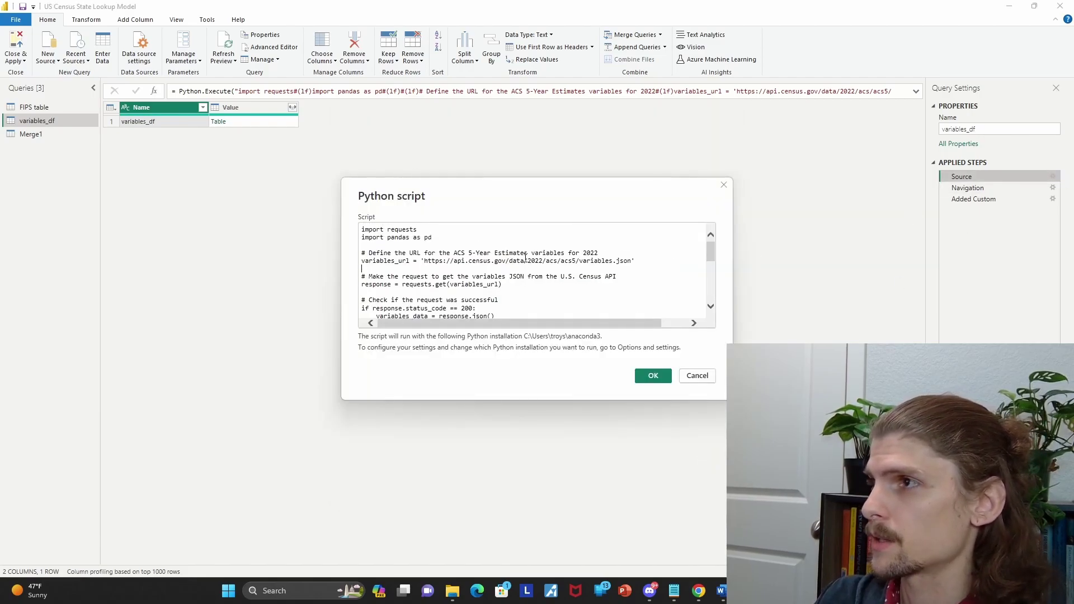
{"action": "left_click_drag", "start_coordinate": [641, 259], "coordinate": [422, 261]}
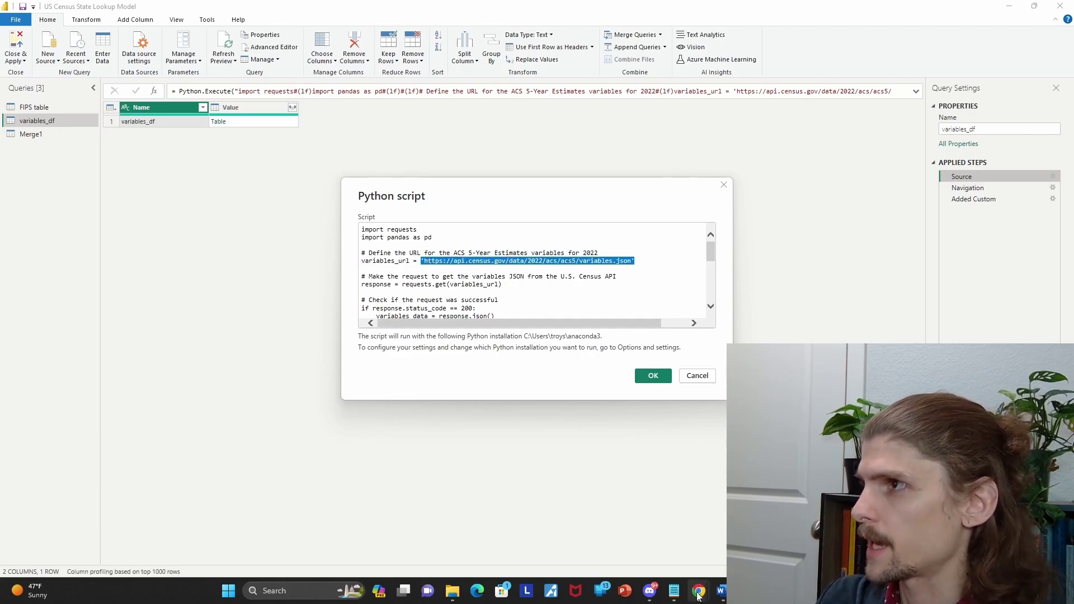
Bring up Chrome on the Census API page listing 2022 ACS 5-year variables.
{"action": "mouse_move", "coordinate": [699, 591]}
{"action": "left_click", "coordinate": [764, 538]}
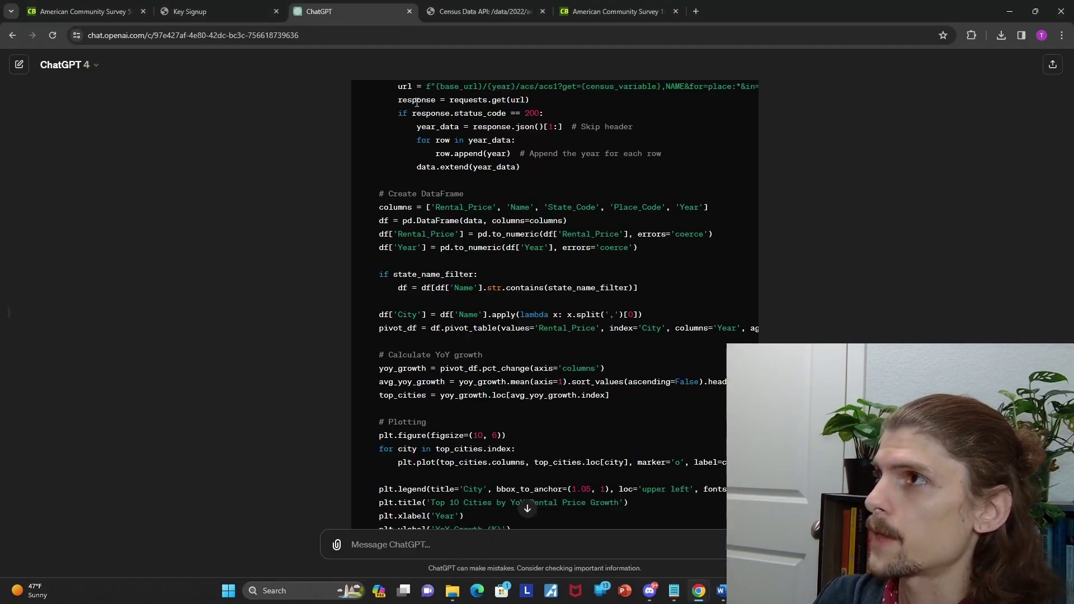
{"action": "left_click", "coordinate": [485, 11]}
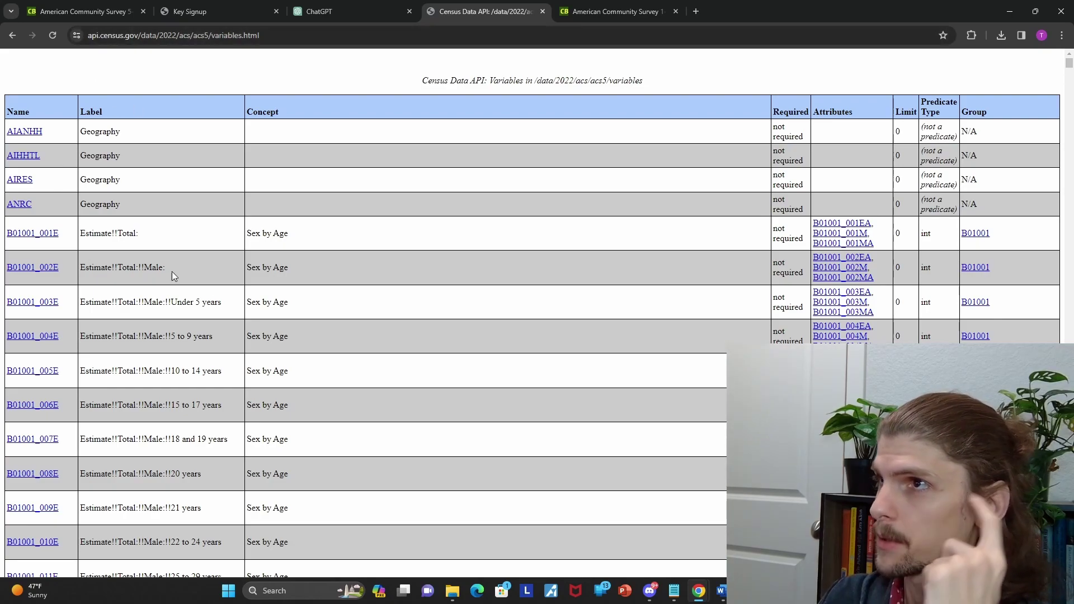
Scroll through the Python source script, confirm it with OK, and show the variables_df query's latest step.
{"action": "left_click", "coordinate": [1010, 14]}
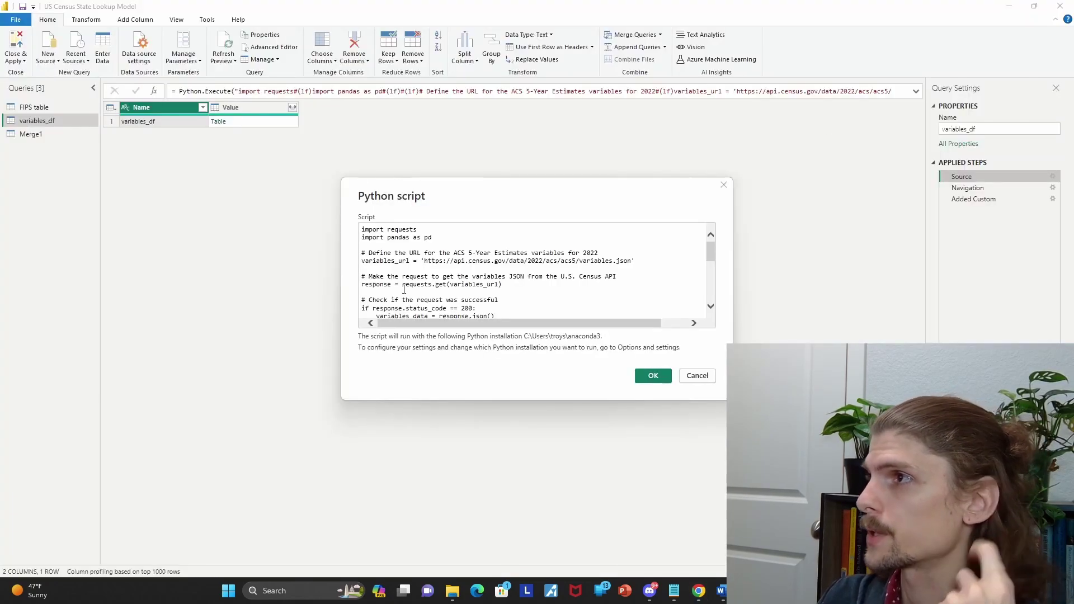
{"action": "left_click", "coordinate": [505, 286]}
{"action": "scroll", "coordinate": [533, 271], "scroll_direction": "down", "scroll_amount": 1}
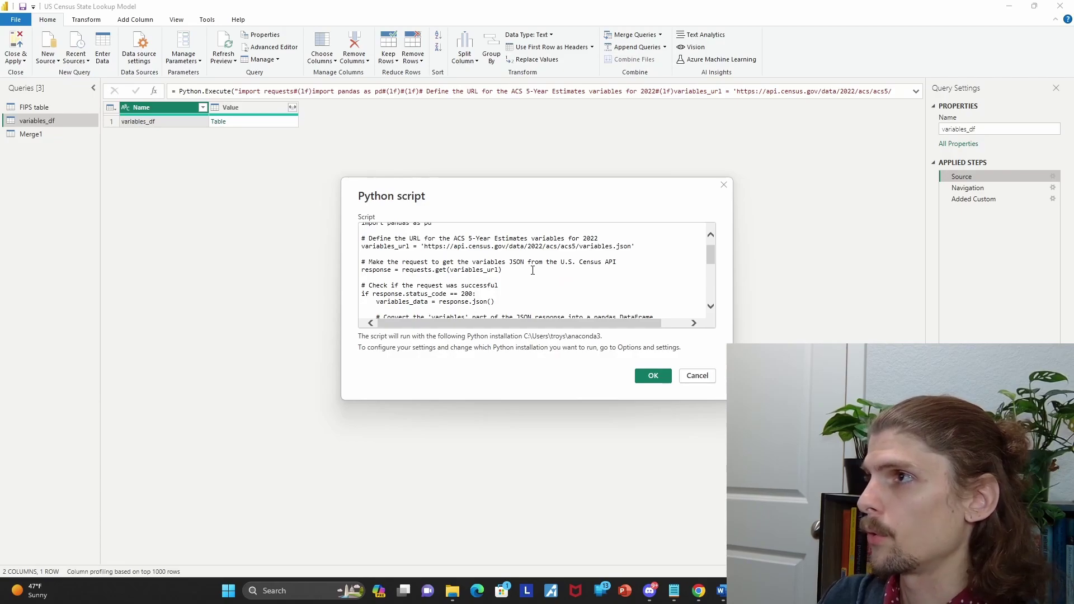
{"action": "scroll", "coordinate": [514, 276], "scroll_direction": "down", "scroll_amount": 5}
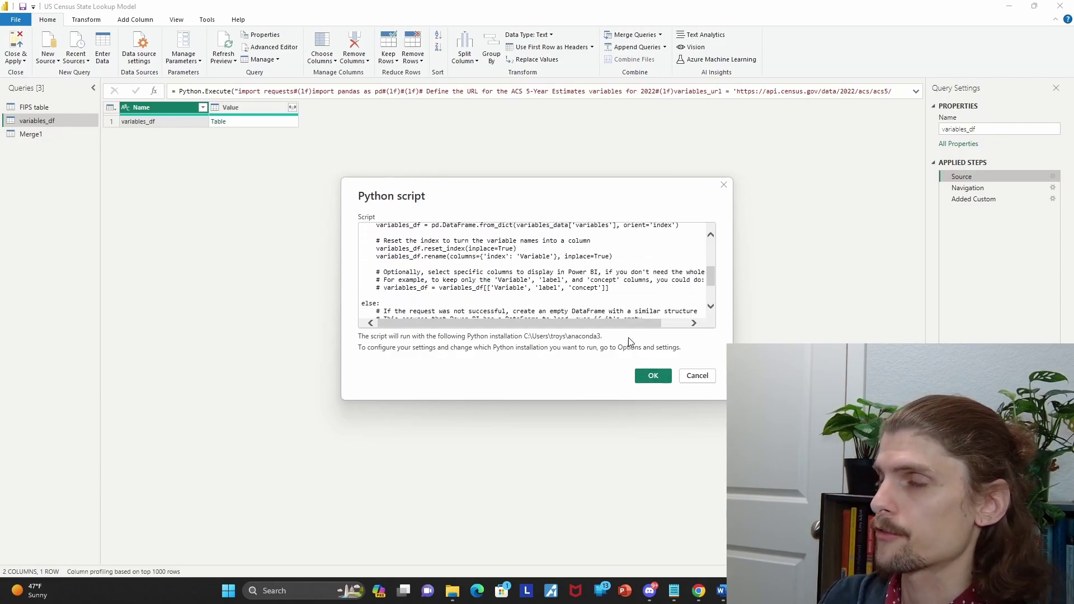
{"action": "scroll", "coordinate": [610, 308], "scroll_direction": "down", "scroll_amount": 3}
{"action": "scroll", "coordinate": [611, 308], "scroll_direction": "up", "scroll_amount": 8}
{"action": "scroll", "coordinate": [610, 308], "scroll_direction": "up", "scroll_amount": 1}
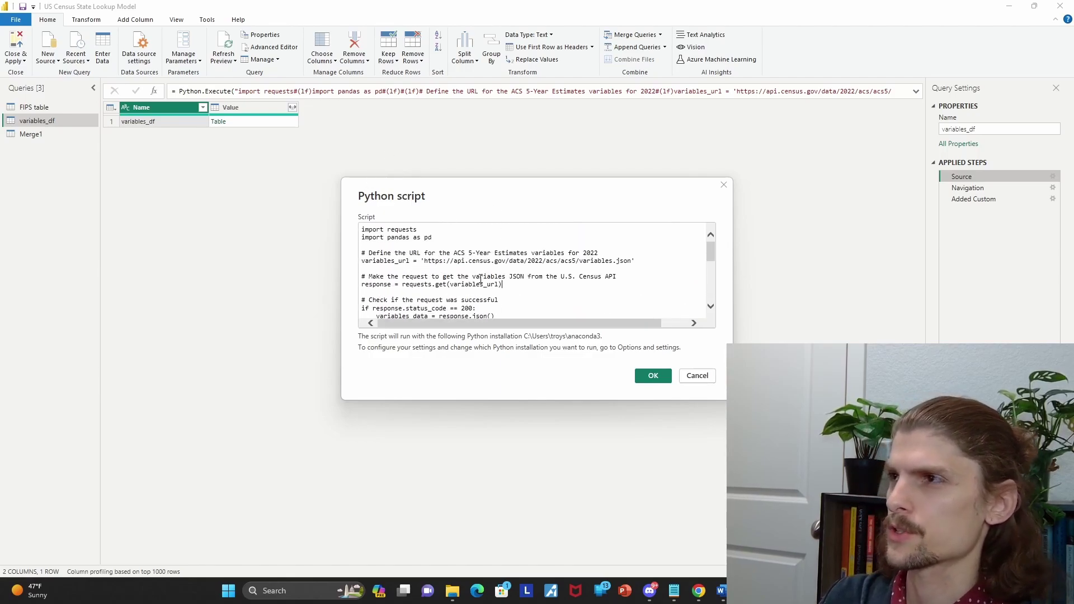
{"action": "scroll", "coordinate": [480, 280], "scroll_direction": "down", "scroll_amount": 1}
{"action": "scroll", "coordinate": [480, 280], "scroll_direction": "up", "scroll_amount": 1}
{"action": "scroll", "coordinate": [479, 278], "scroll_direction": "down", "scroll_amount": 5}
{"action": "scroll", "coordinate": [434, 244], "scroll_direction": "down", "scroll_amount": 3}
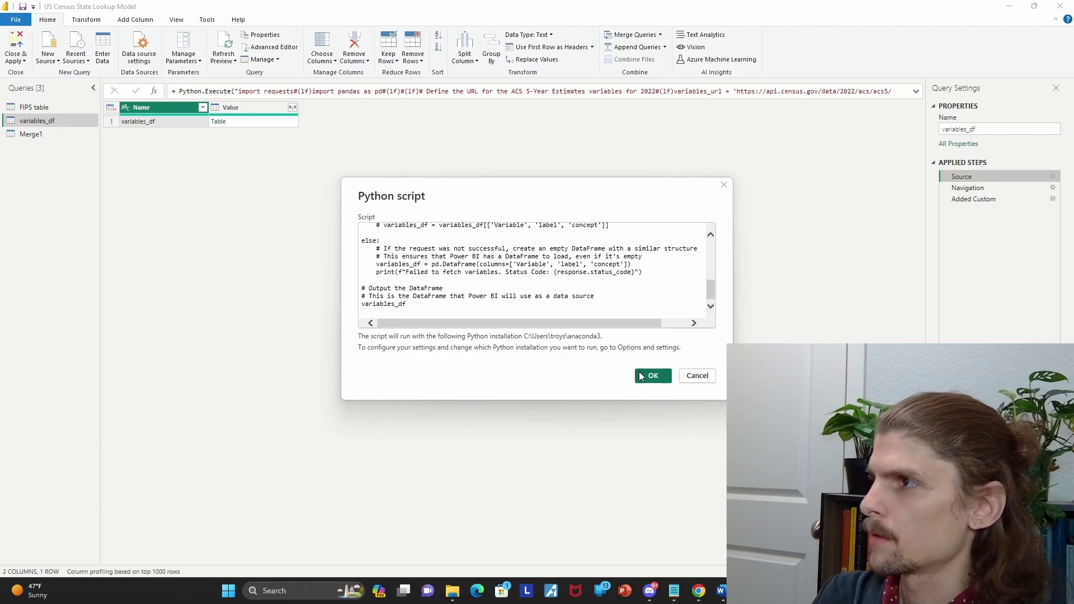
{"action": "left_click", "coordinate": [667, 383]}
{"action": "left_click", "coordinate": [1009, 200]}
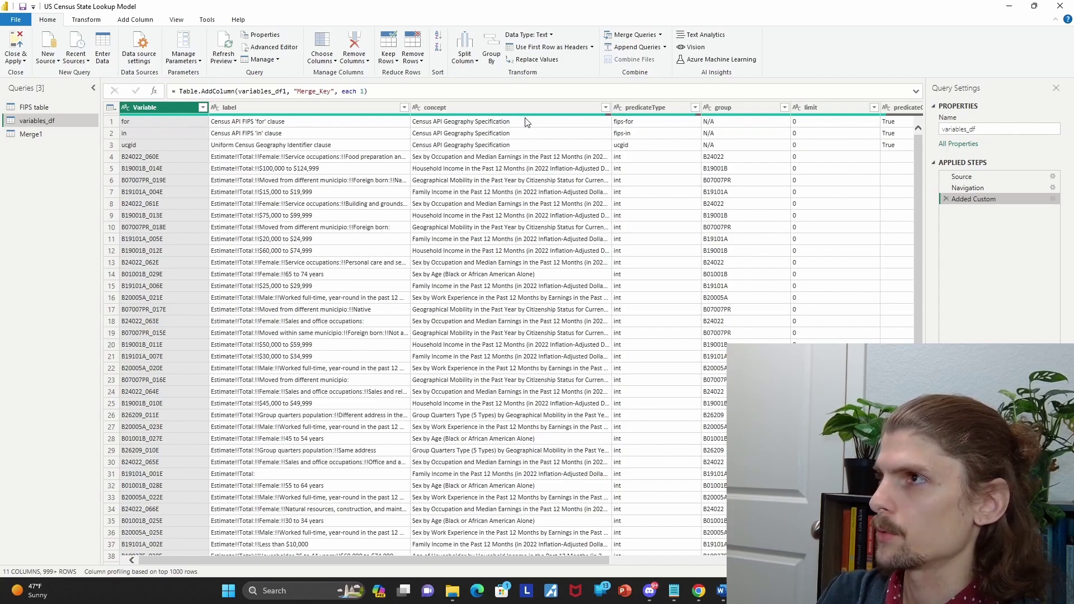
Flip between Merge1, FIPS table and variables_df to compare state codes with the merged results.
{"action": "left_click", "coordinate": [31, 134]}
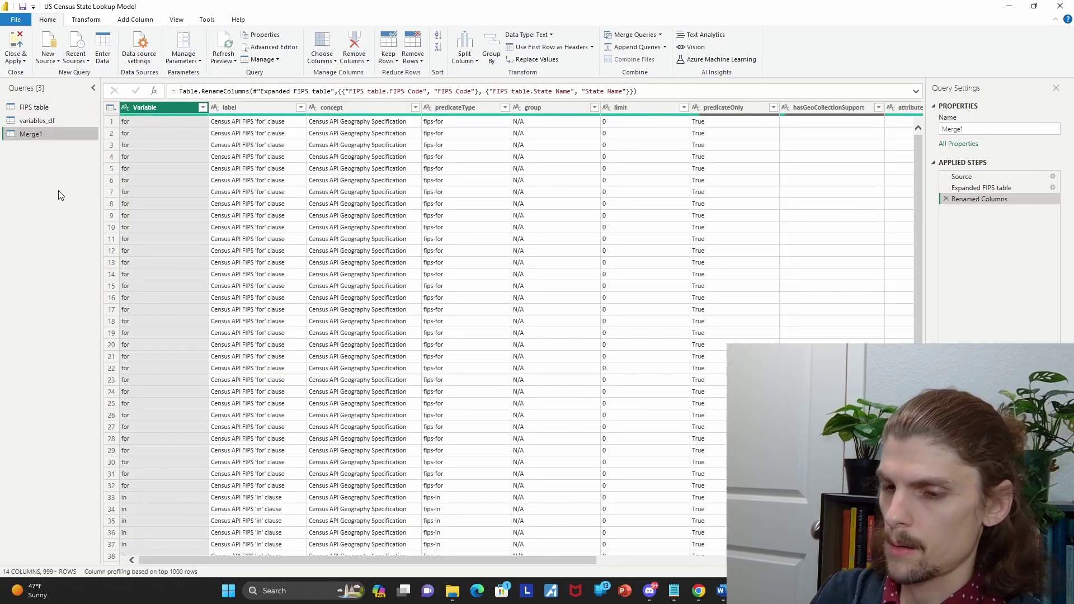
{"action": "left_click", "coordinate": [55, 108]}
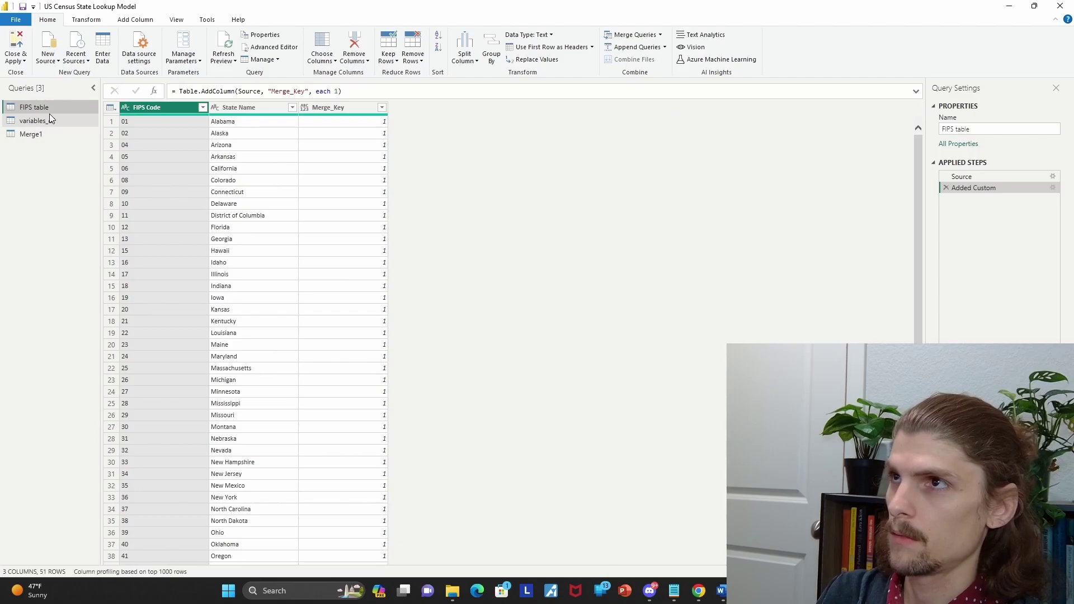
{"action": "left_click", "coordinate": [45, 121]}
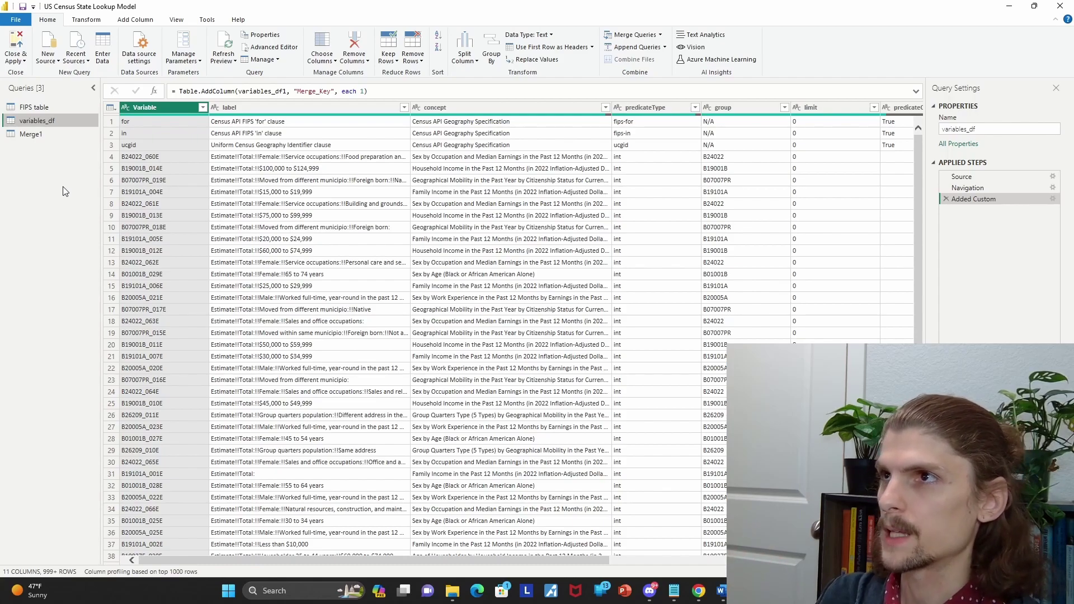
{"action": "left_click", "coordinate": [37, 107]}
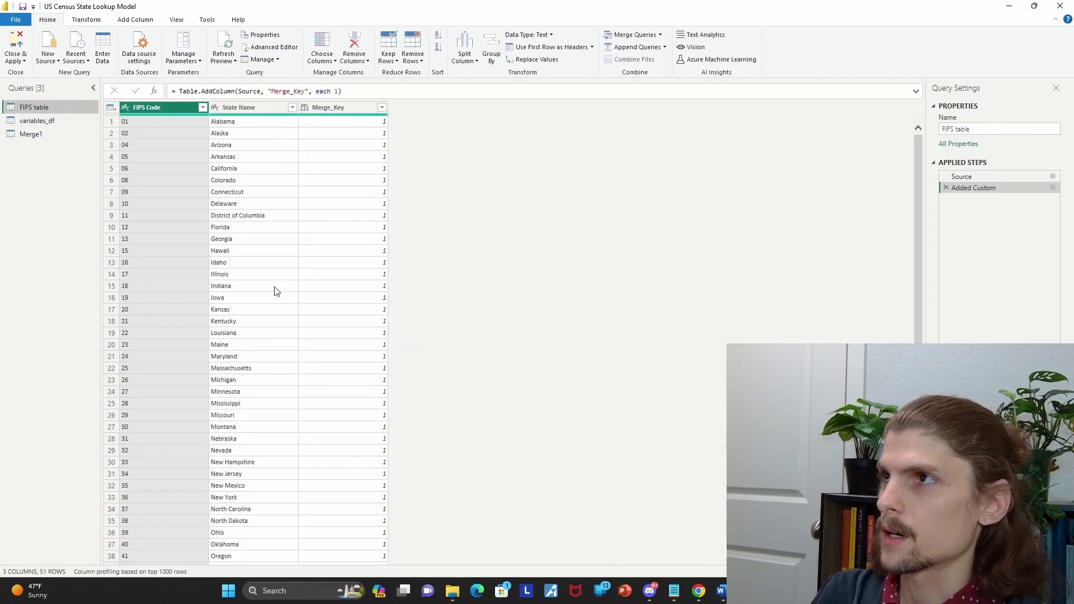
{"action": "left_click", "coordinate": [43, 119]}
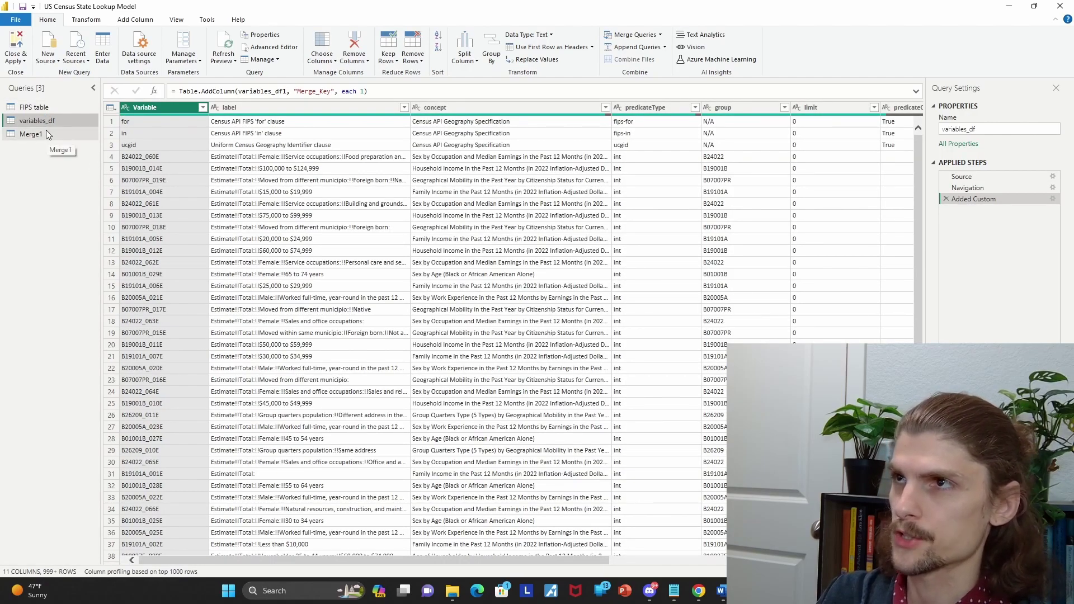
{"action": "left_click", "coordinate": [46, 134]}
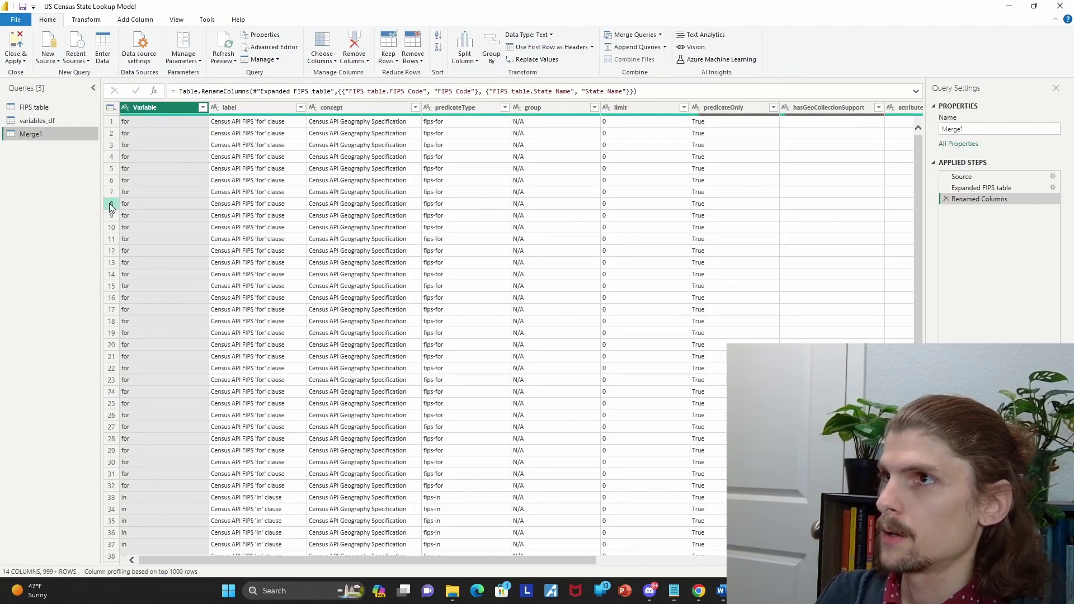
Recheck the FIPS state codes against variables_df, ending on the Merge1 merged table.
{"action": "left_click", "coordinate": [33, 105]}
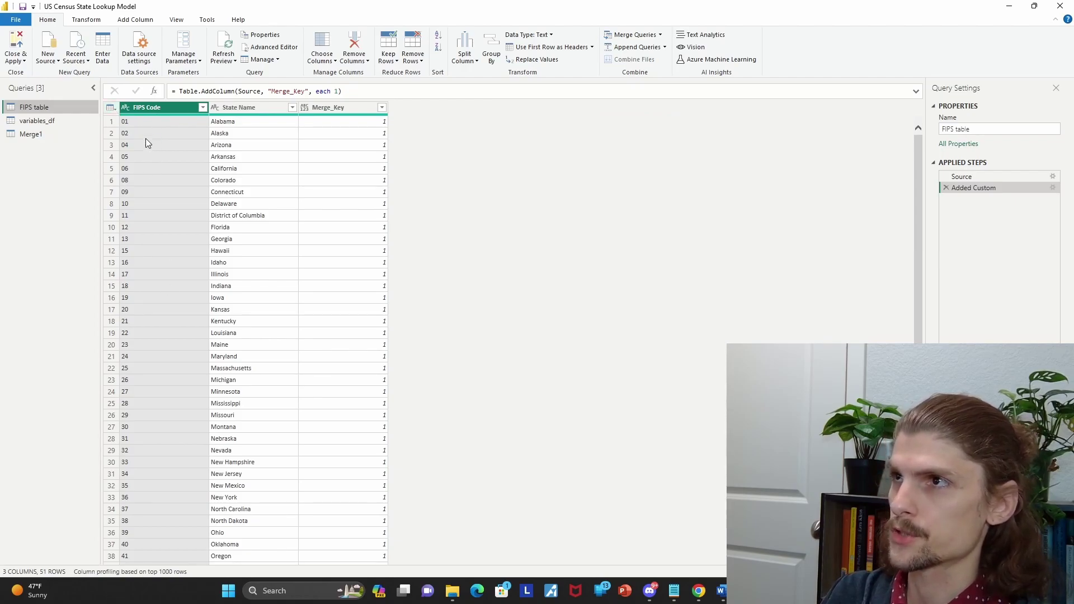
{"action": "left_click", "coordinate": [44, 120]}
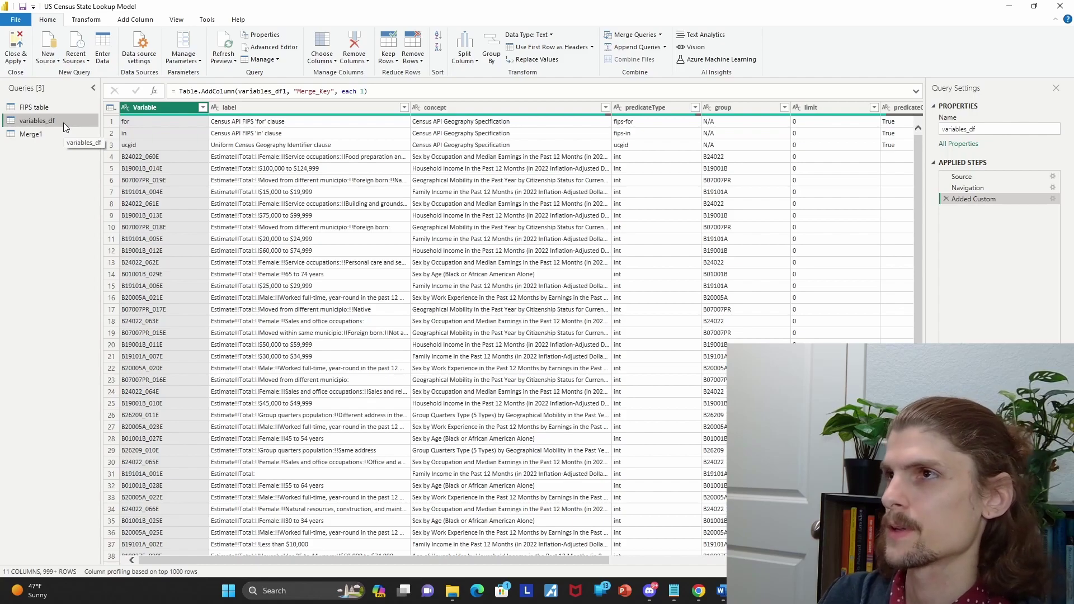
{"action": "left_click", "coordinate": [59, 109]}
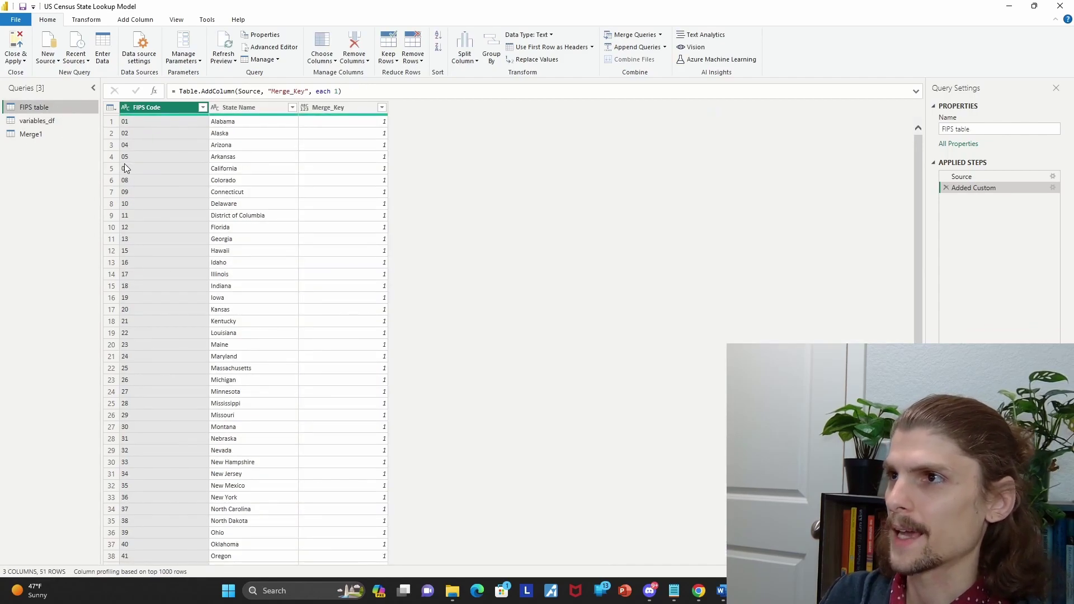
{"action": "scroll", "coordinate": [258, 284], "scroll_direction": "down", "scroll_amount": 4}
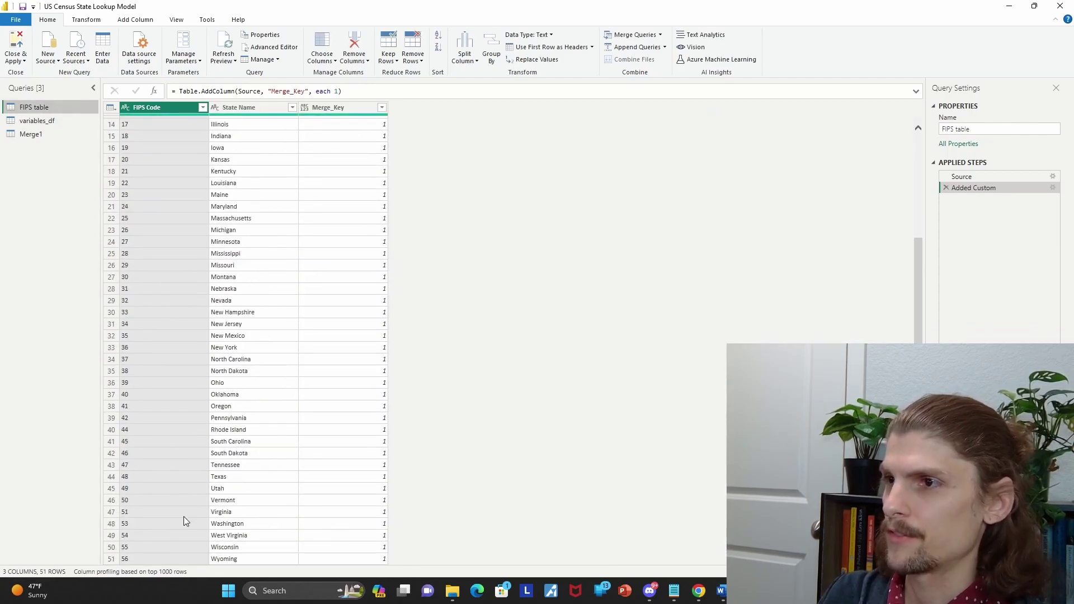
{"action": "scroll", "coordinate": [146, 512], "scroll_direction": "up", "scroll_amount": 4}
{"action": "left_click", "coordinate": [19, 138]}
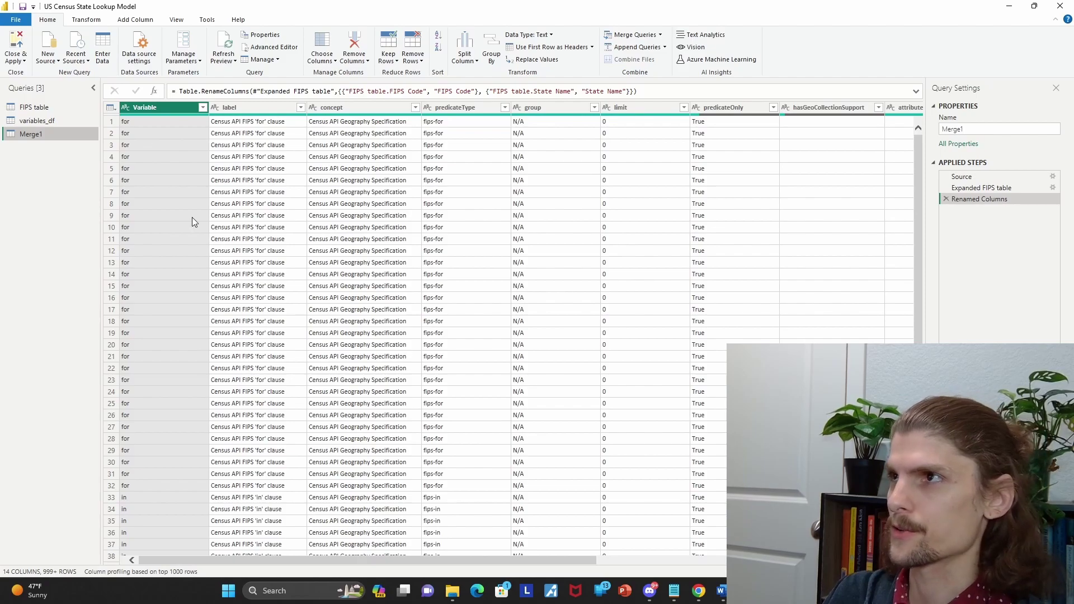
{"action": "left_click_drag", "start_coordinate": [417, 562], "coordinate": [368, 512]}
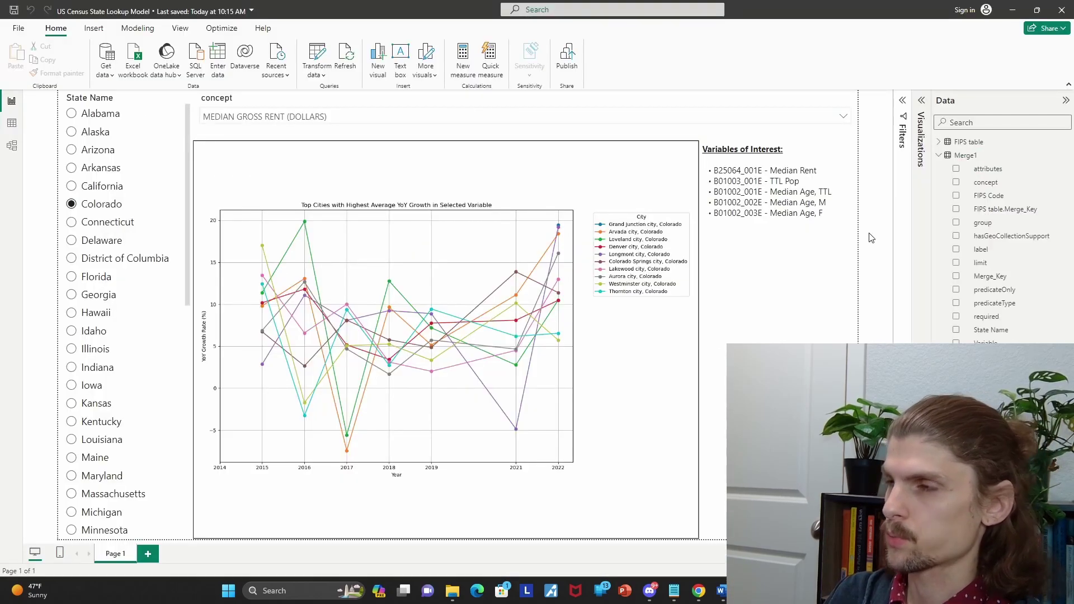
Narrow the concept slicer and place a duplicate copy beside it.
{"action": "left_click", "coordinate": [104, 97]}
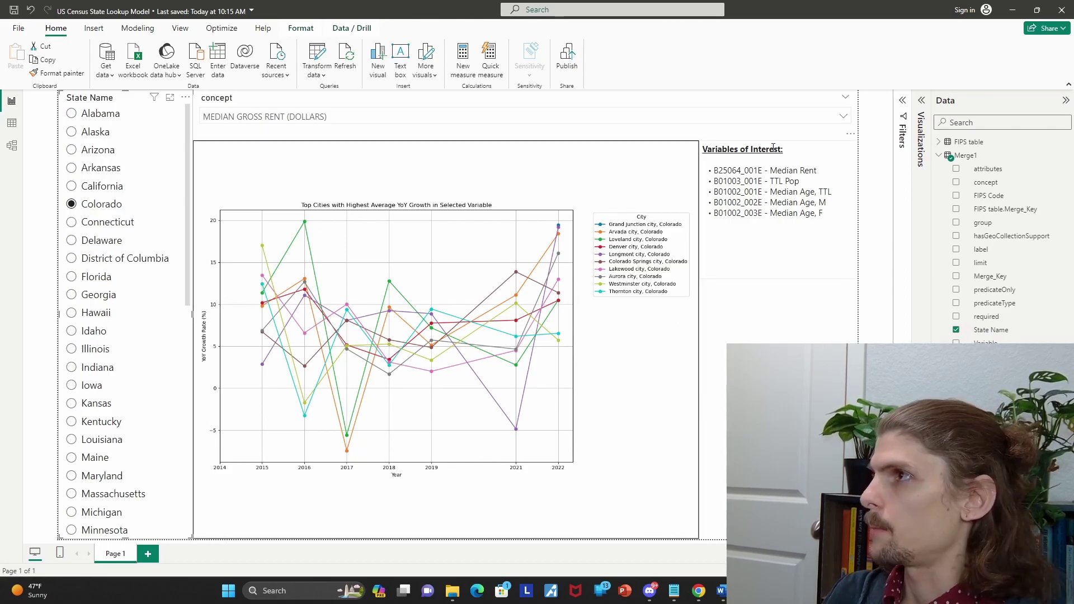
{"action": "left_click", "coordinate": [479, 101]}
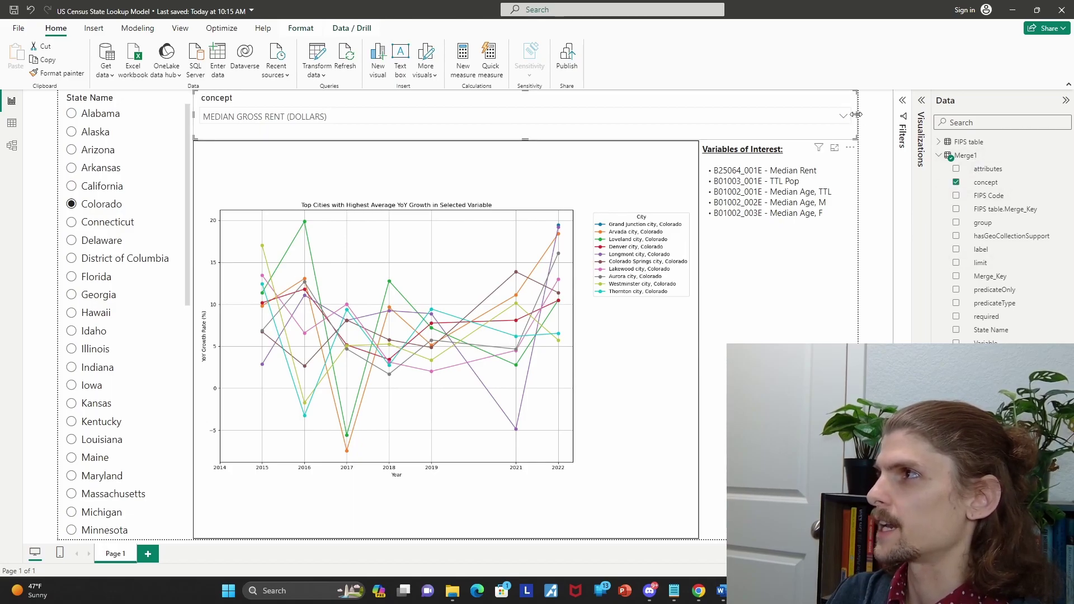
{"action": "left_click_drag", "start_coordinate": [857, 116], "coordinate": [645, 110]}
{"action": "key", "text": "ctrl+c"}
{"action": "key", "text": "Escape"}
{"action": "key", "text": "ctrl+v"}
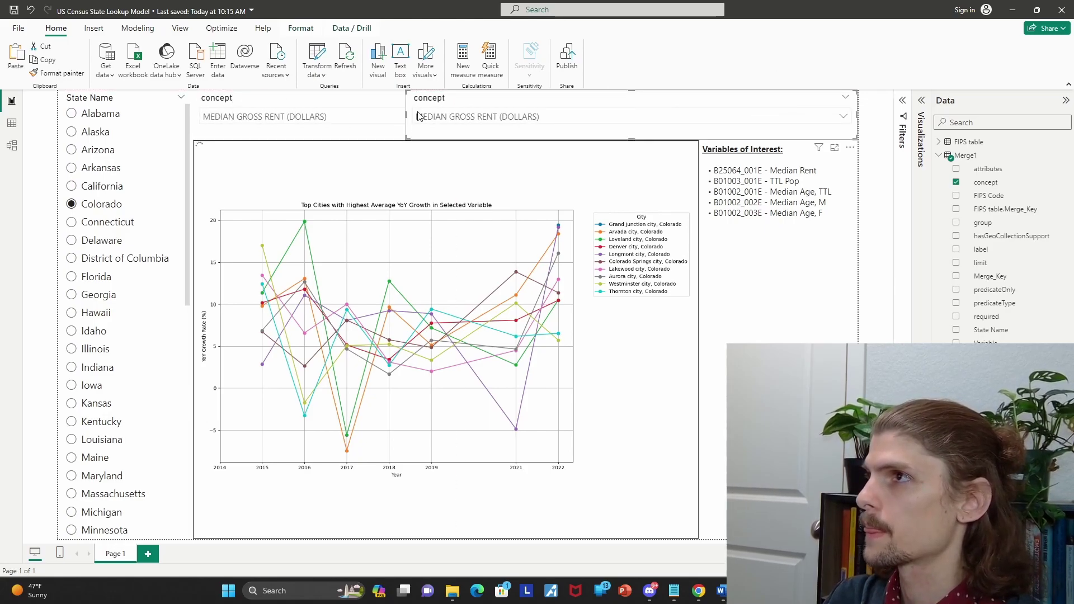
{"action": "left_click", "coordinate": [419, 116]}
{"action": "left_click_drag", "start_coordinate": [406, 116], "coordinate": [646, 115]}
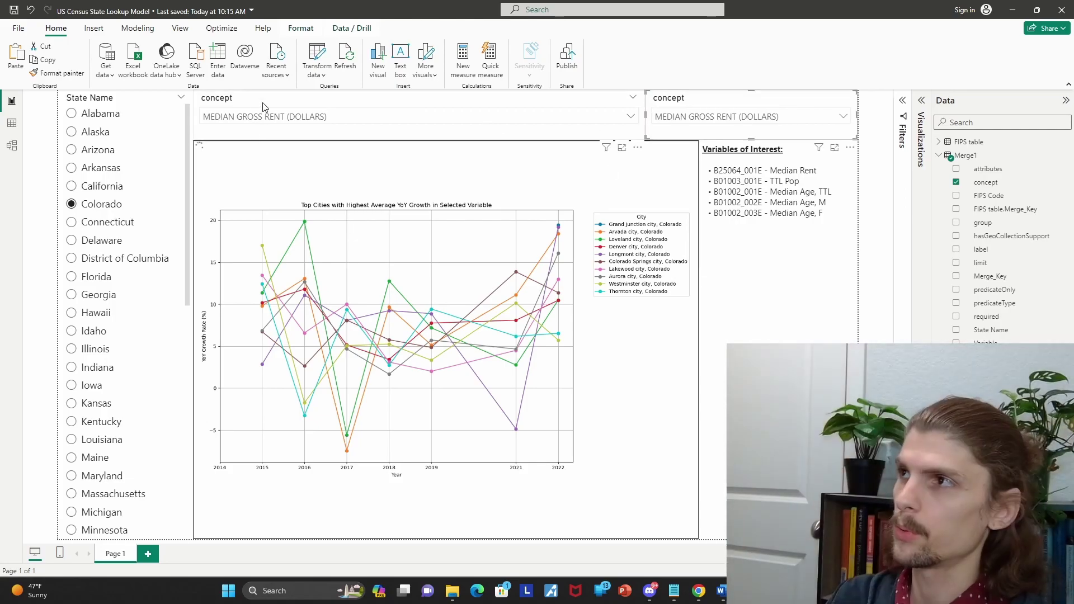
Make the copied slicer filter by the label field instead of concept.
{"action": "left_click", "coordinate": [732, 118]}
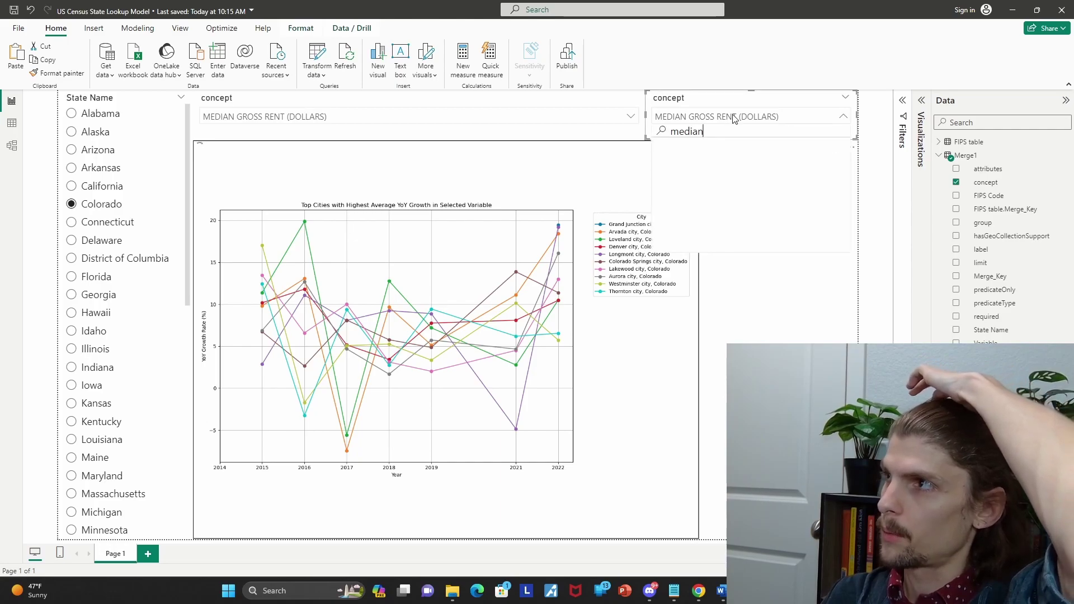
{"action": "left_click", "coordinate": [733, 118]}
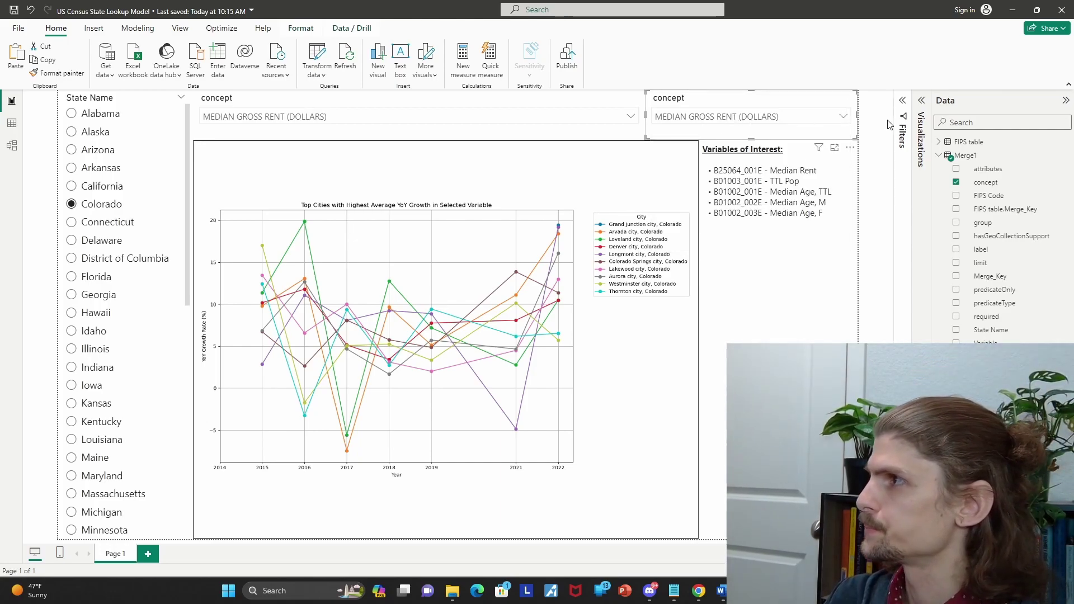
{"action": "left_click", "coordinate": [921, 107]}
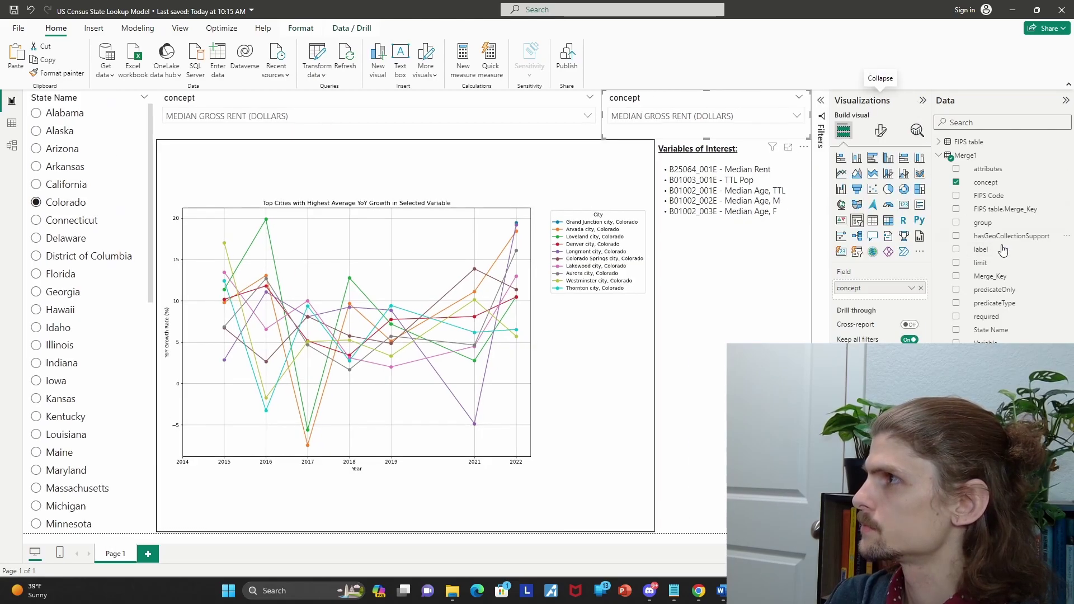
{"action": "left_click_drag", "start_coordinate": [986, 250], "coordinate": [888, 289]}
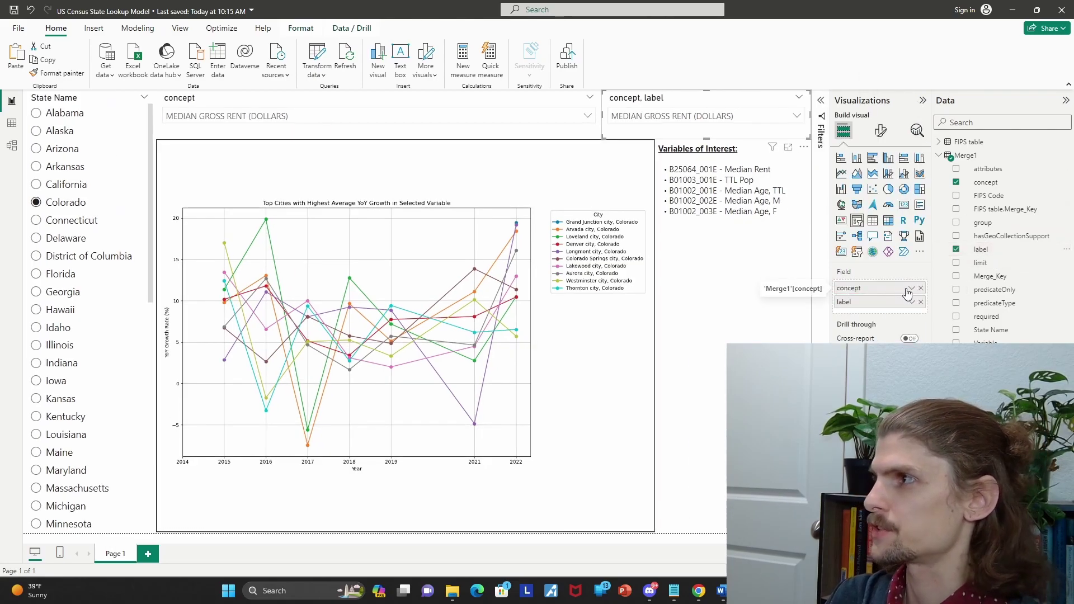
{"action": "left_click", "coordinate": [924, 101]}
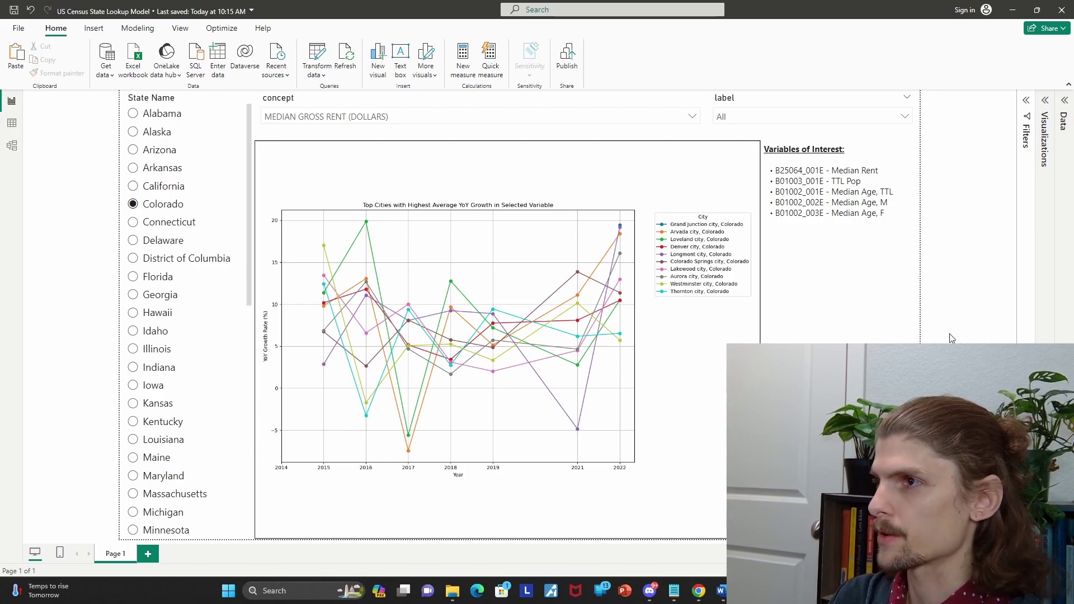
Try Florida in the State Name slicer, then undo back to Colorado.
{"action": "left_click", "coordinate": [134, 276]}
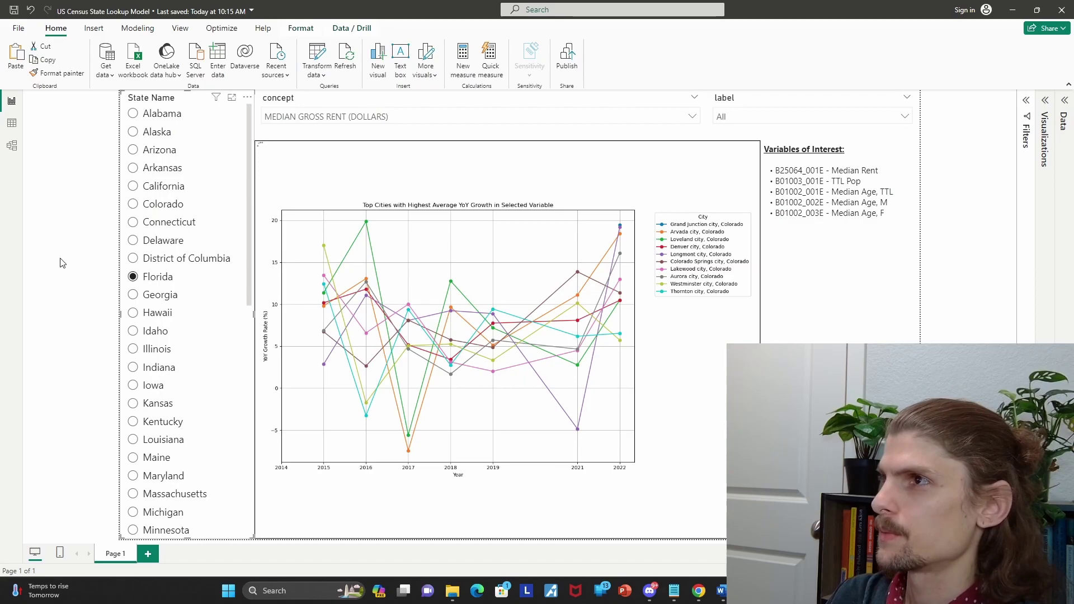
{"action": "left_click", "coordinate": [62, 263]}
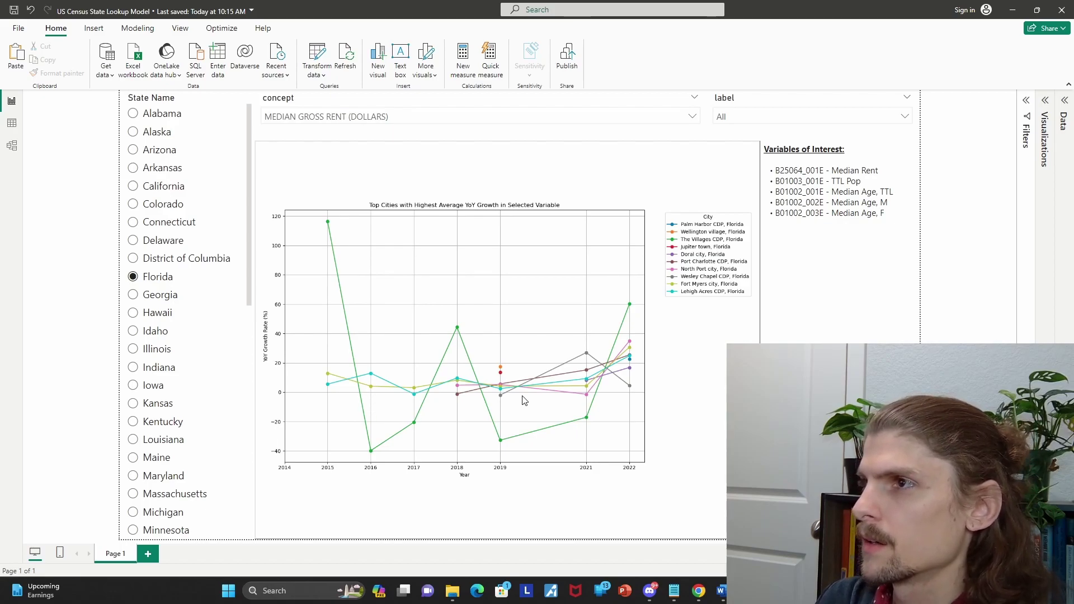
{"action": "key", "text": "ctrl+z"}
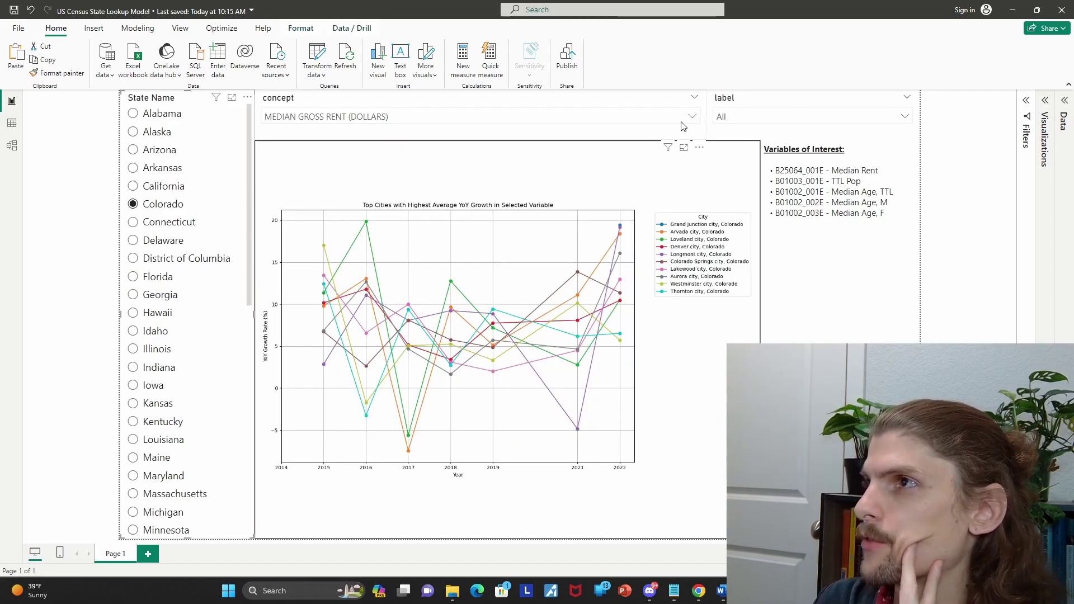
Search 'population' in the concept slicer, pick Total Population, and review its label options.
{"action": "left_click", "coordinate": [692, 120]}
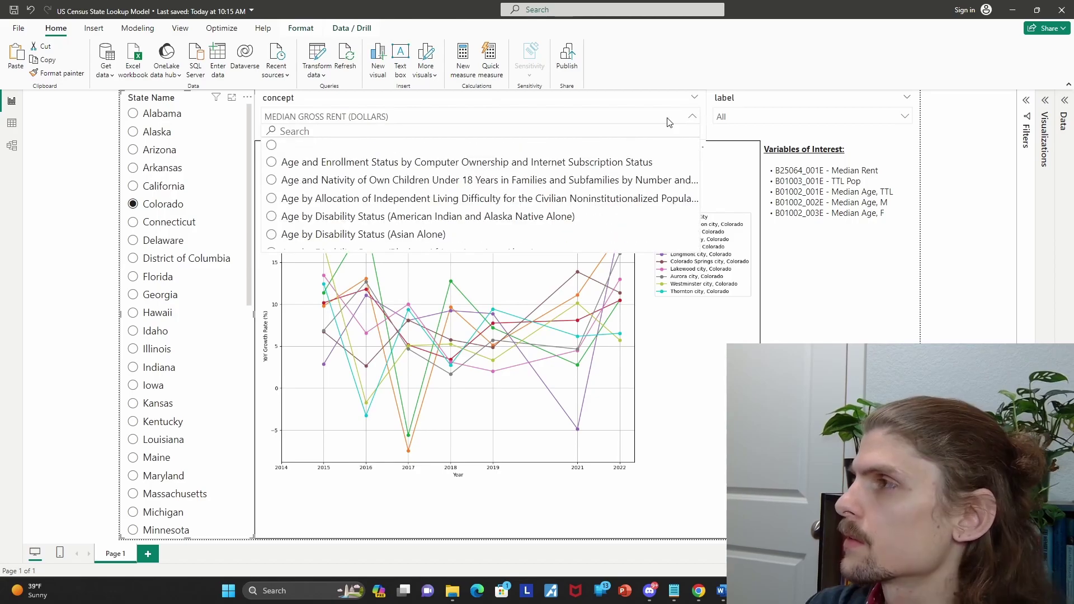
{"action": "type", "text": "p"}
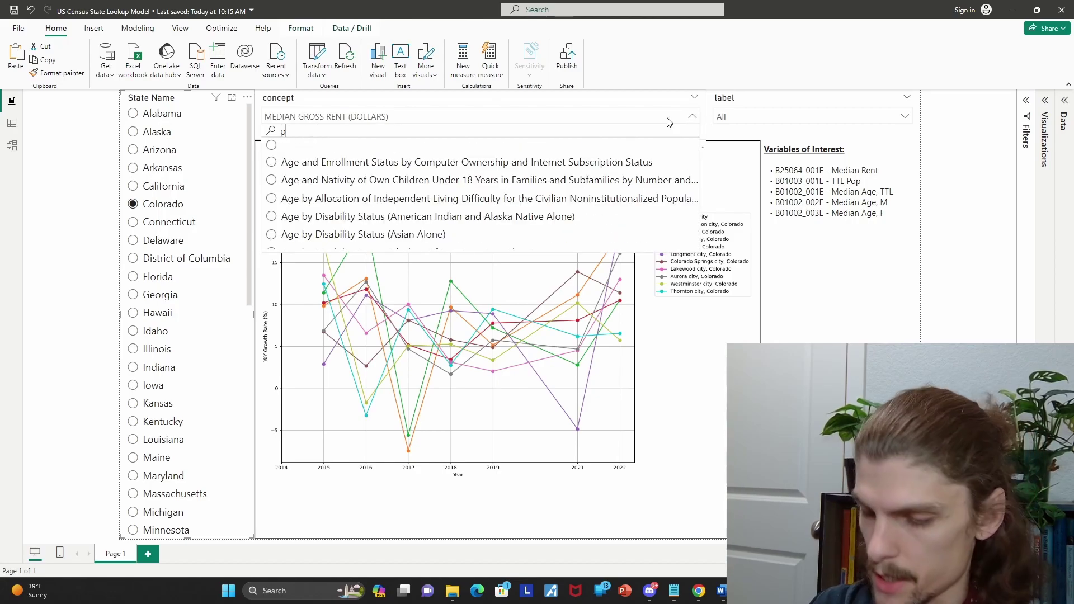
{"action": "type", "text": "opulation"}
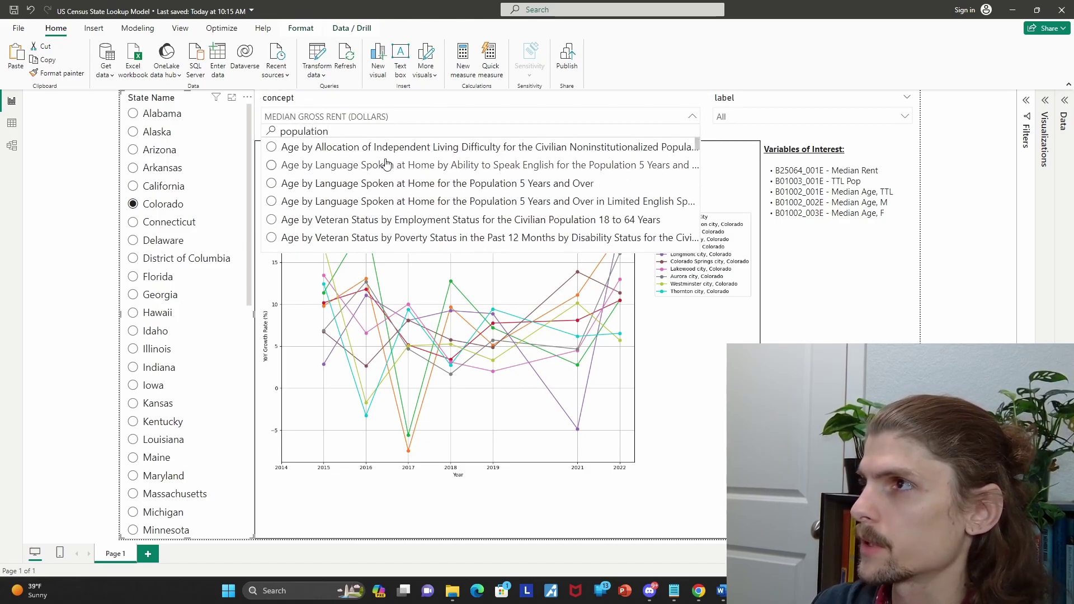
{"action": "scroll", "coordinate": [358, 179], "scroll_direction": "down", "scroll_amount": 3}
{"action": "scroll", "coordinate": [369, 190], "scroll_direction": "down", "scroll_amount": 15}
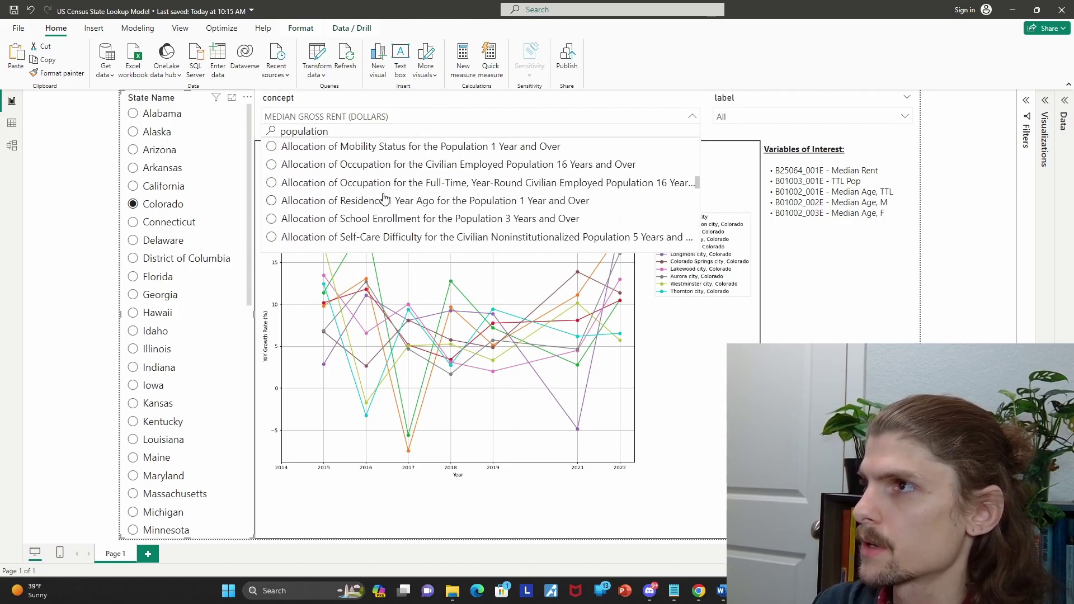
{"action": "scroll", "coordinate": [386, 193], "scroll_direction": "down", "scroll_amount": 20}
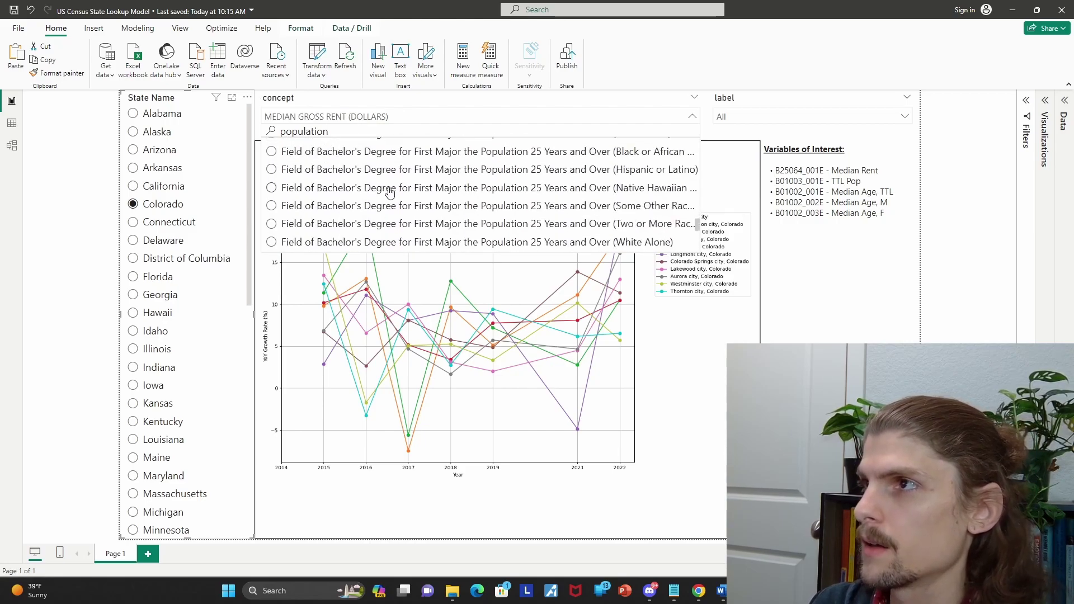
{"action": "scroll", "coordinate": [391, 192], "scroll_direction": "down", "scroll_amount": 20}
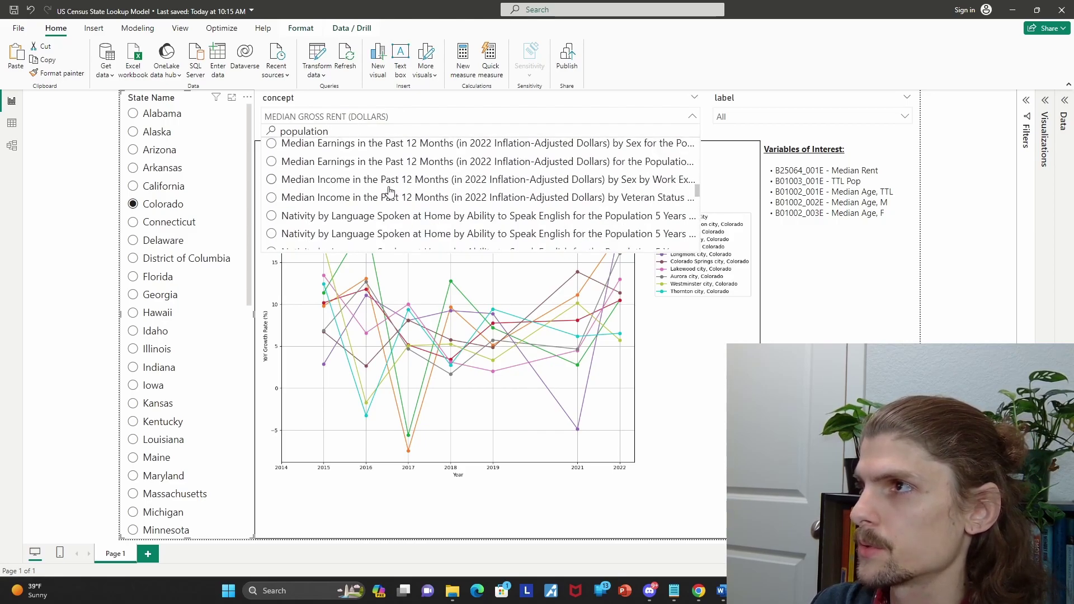
{"action": "scroll", "coordinate": [390, 192], "scroll_direction": "down", "scroll_amount": 10}
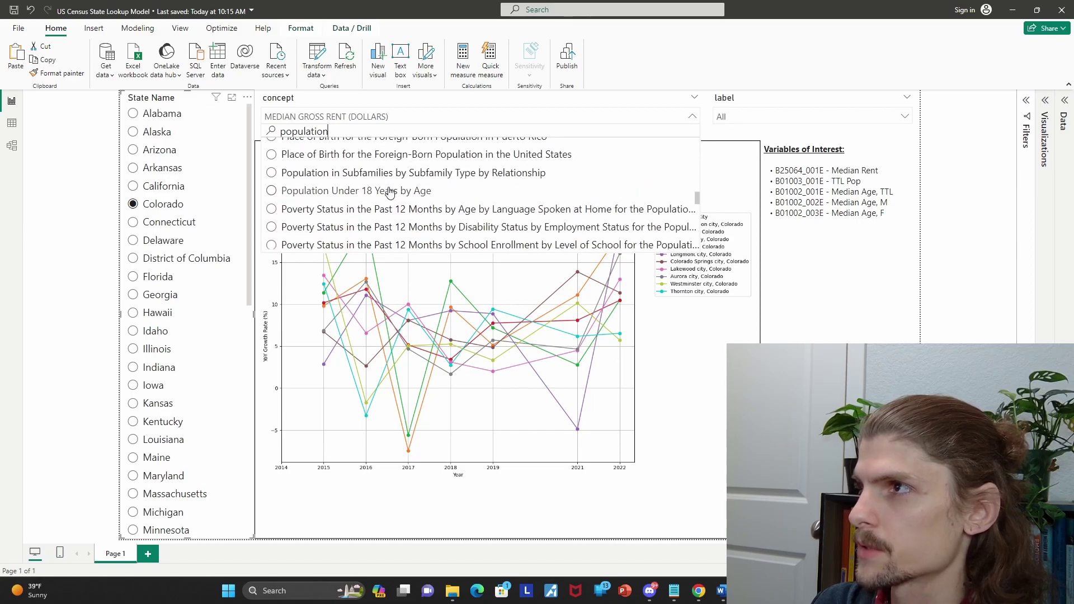
{"action": "left_click", "coordinate": [272, 210]}
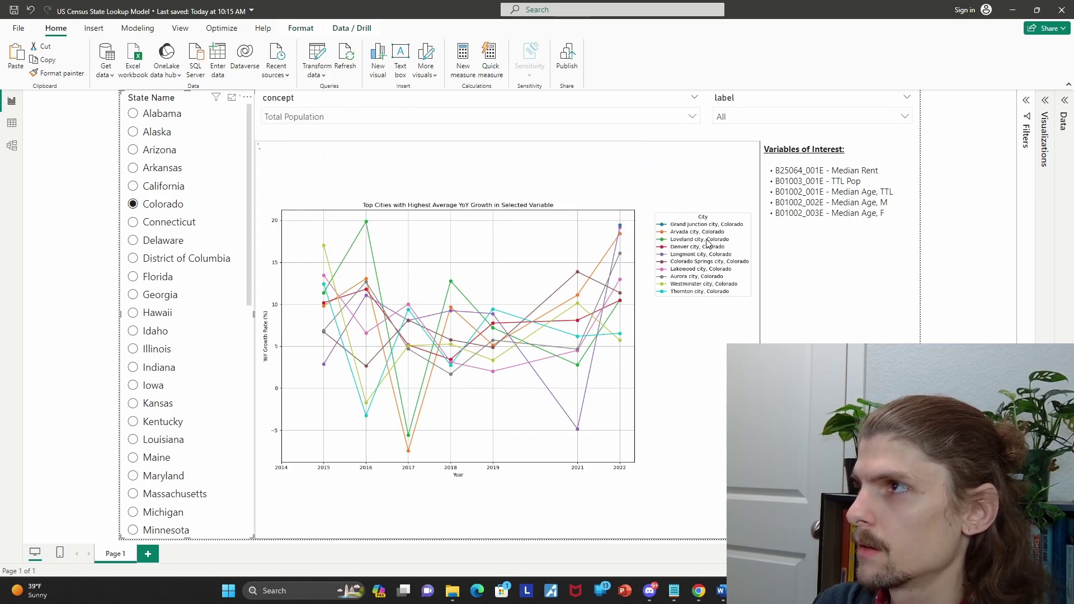
{"action": "left_click", "coordinate": [902, 118]}
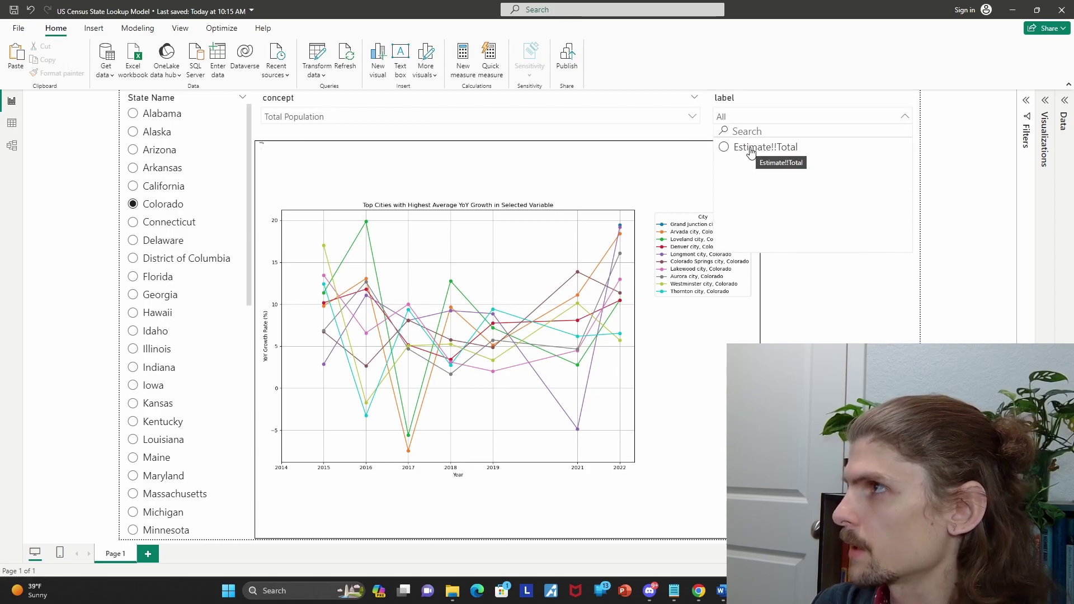
{"action": "left_click", "coordinate": [977, 176]}
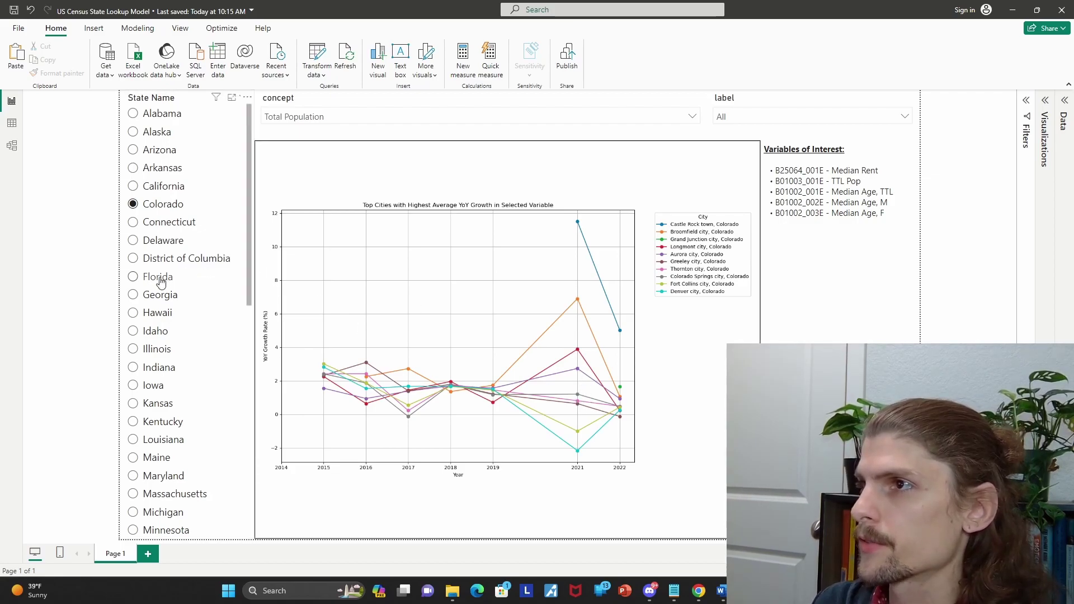
{"action": "left_click", "coordinate": [141, 278]}
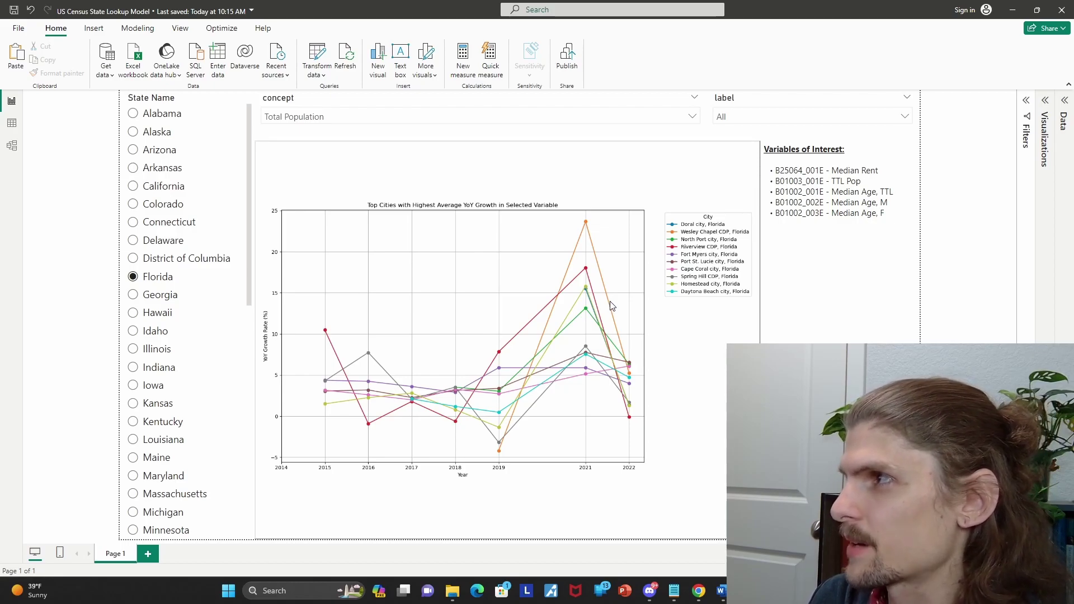
{"action": "left_click", "coordinate": [134, 205]}
Search 'age', set concept to Median Age by Sex and label to Estimate!!Median age --!!Total:.
{"action": "left_click", "coordinate": [501, 116]}
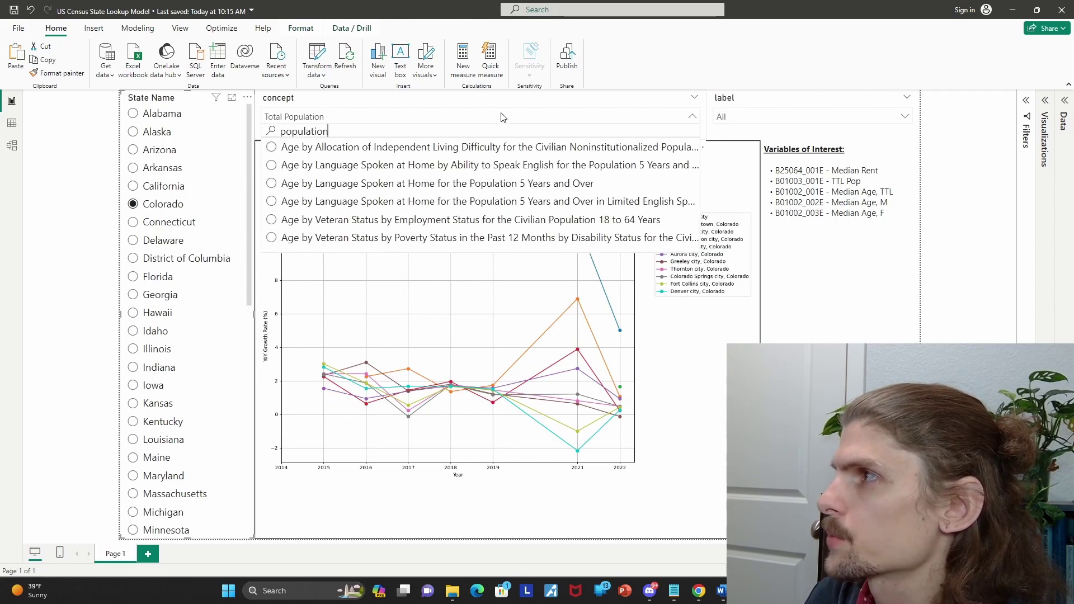
{"action": "double_click", "coordinate": [354, 132]}
{"action": "type", "text": "age"}
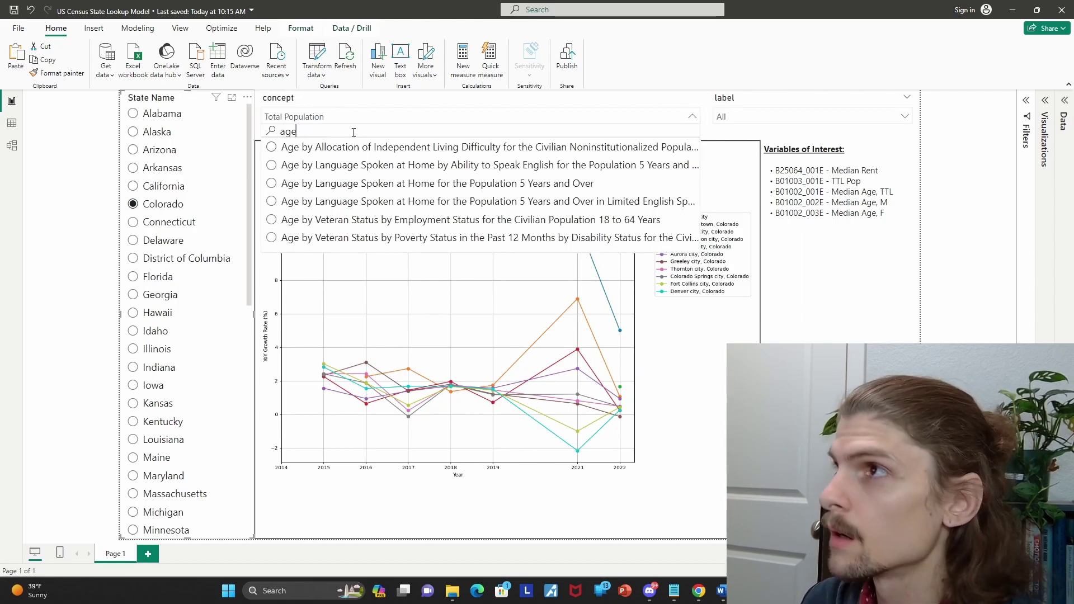
{"action": "scroll", "coordinate": [413, 178], "scroll_direction": "down", "scroll_amount": 10}
{"action": "scroll", "coordinate": [413, 178], "scroll_direction": "down", "scroll_amount": 12}
{"action": "scroll", "coordinate": [413, 177], "scroll_direction": "down", "scroll_amount": 5}
{"action": "left_click", "coordinate": [281, 177]}
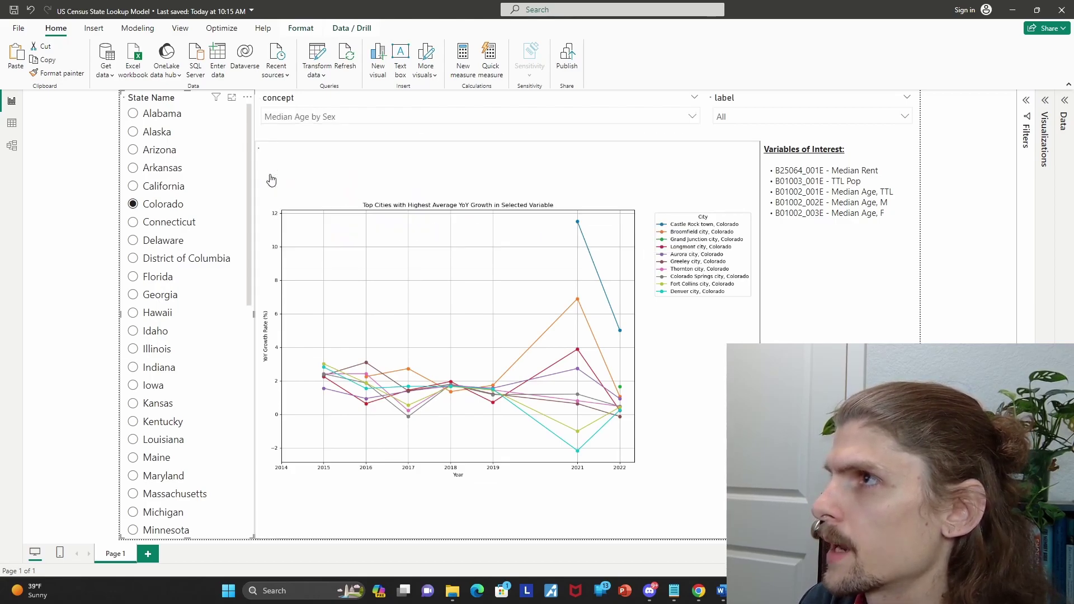
{"action": "left_click", "coordinate": [883, 123]}
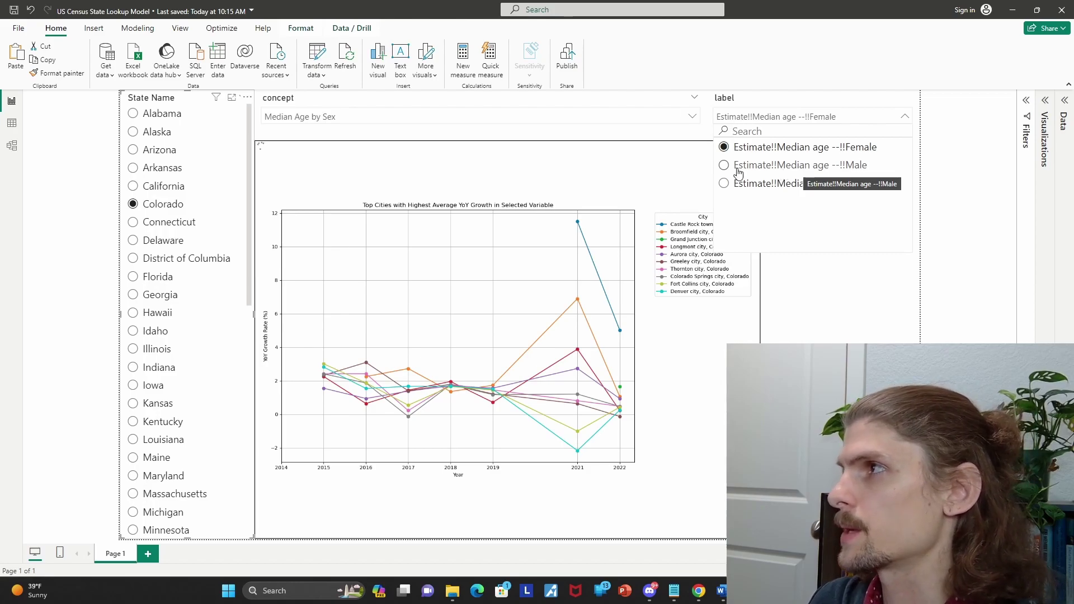
{"action": "left_click", "coordinate": [727, 188]}
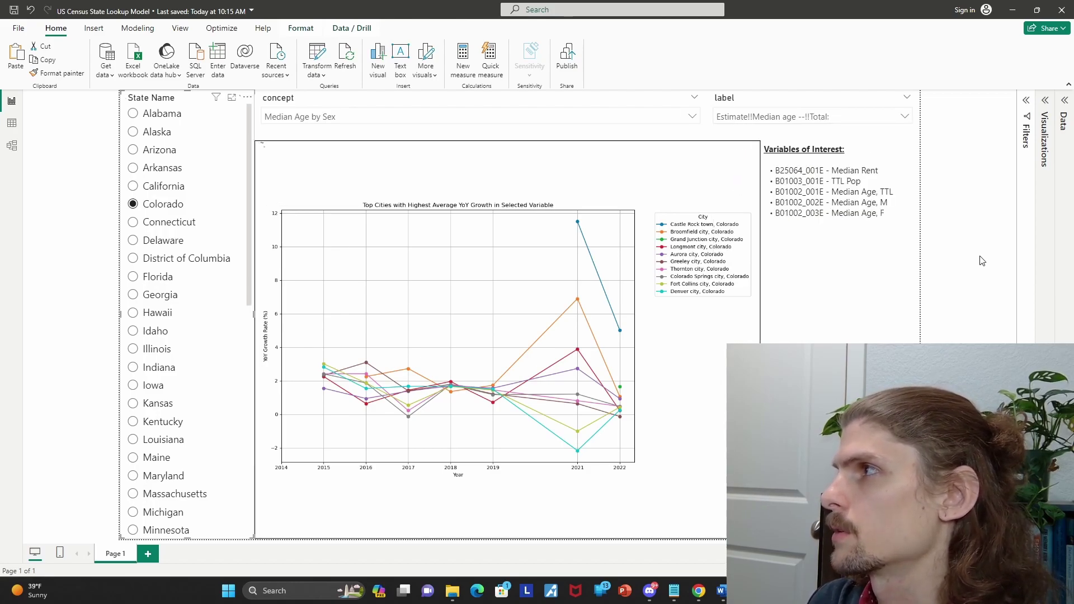